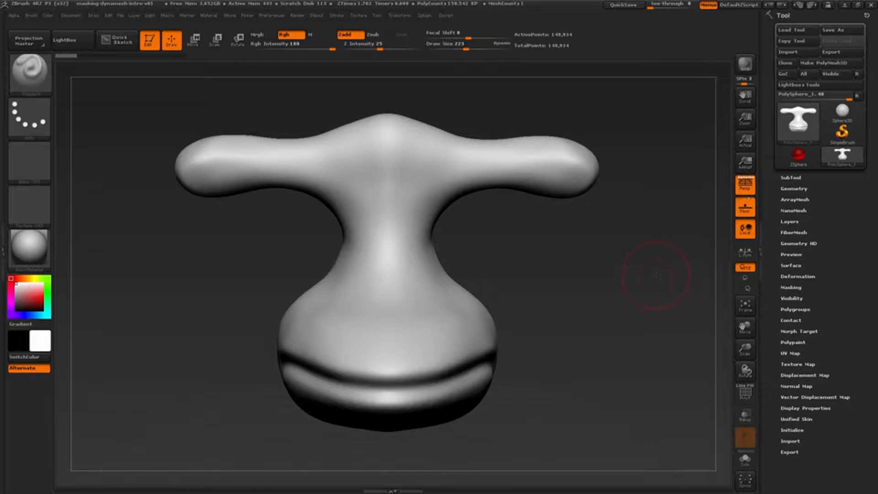
Carve a rounded eye socket into the end of the head's side lobe with the ClayBuildup brush.
{"action": "left_click_drag", "start_coordinate": [655, 274], "coordinate": [658, 273]}
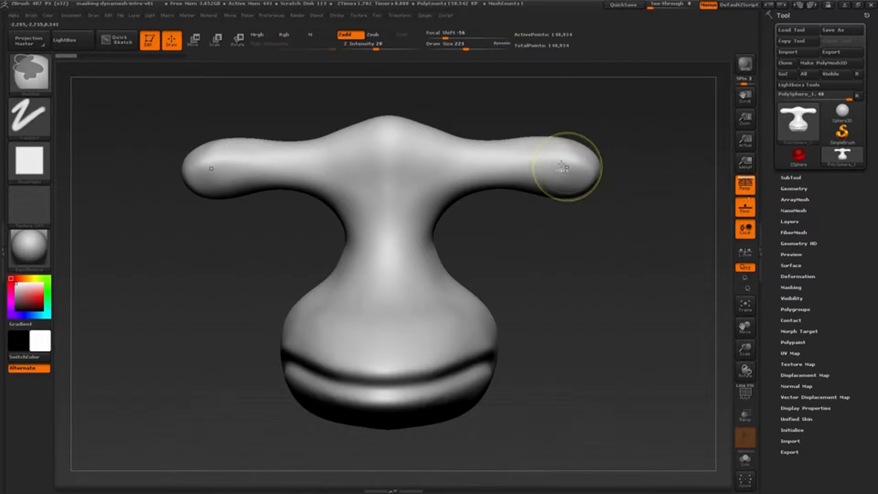
{"action": "right_click_drag", "start_coordinate": [565, 168], "coordinate": [654, 264], "text": "ctrl"}
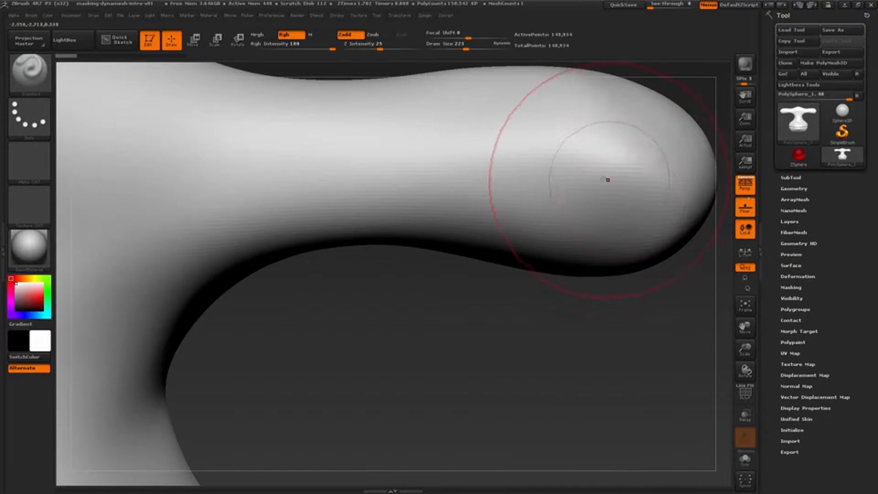
{"action": "mouse_move", "coordinate": [604, 179]}
{"action": "right_mouse_down", "text": "alt"}
{"action": "mouse_move", "coordinate": [480, 222]}
{"action": "mouse_move", "coordinate": [458, 241]}
{"action": "right_mouse_up", "text": "alt"}
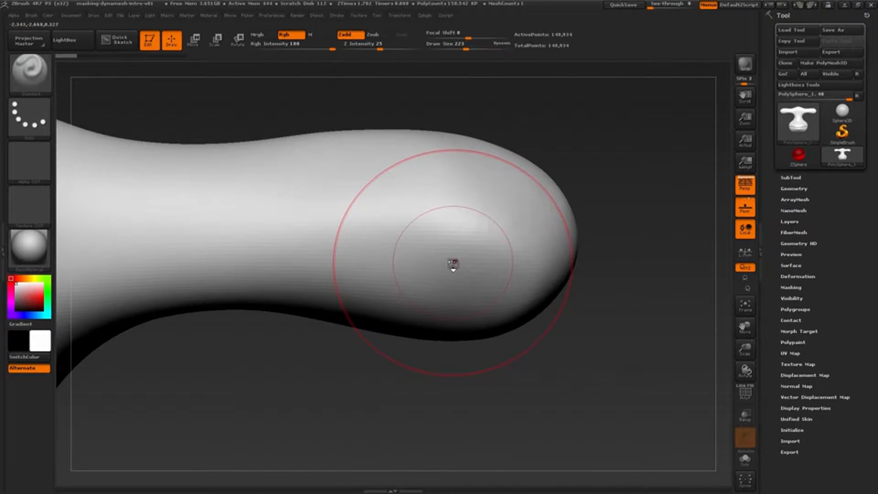
{"action": "key", "text": "b"}
{"action": "key", "text": "c"}
{"action": "key", "text": "b"}
{"action": "key", "text": "s"}
{"action": "mouse_move", "coordinate": [415, 238]}
{"action": "left_mouse_down"}
{"action": "mouse_move", "coordinate": [372, 237]}
{"action": "mouse_move", "coordinate": [421, 206]}
{"action": "mouse_move", "coordinate": [507, 217]}
{"action": "mouse_move", "coordinate": [521, 233]}
{"action": "mouse_move", "coordinate": [482, 263]}
{"action": "mouse_move", "coordinate": [494, 242]}
{"action": "mouse_move", "coordinate": [435, 224]}
{"action": "mouse_move", "coordinate": [471, 234]}
{"action": "mouse_move", "coordinate": [489, 256]}
{"action": "left_mouse_up"}
{"action": "right_click_drag", "start_coordinate": [487, 270], "coordinate": [450, 265]}
{"action": "left_click_drag", "start_coordinate": [427, 256], "coordinate": [446, 242], "text": "alt"}
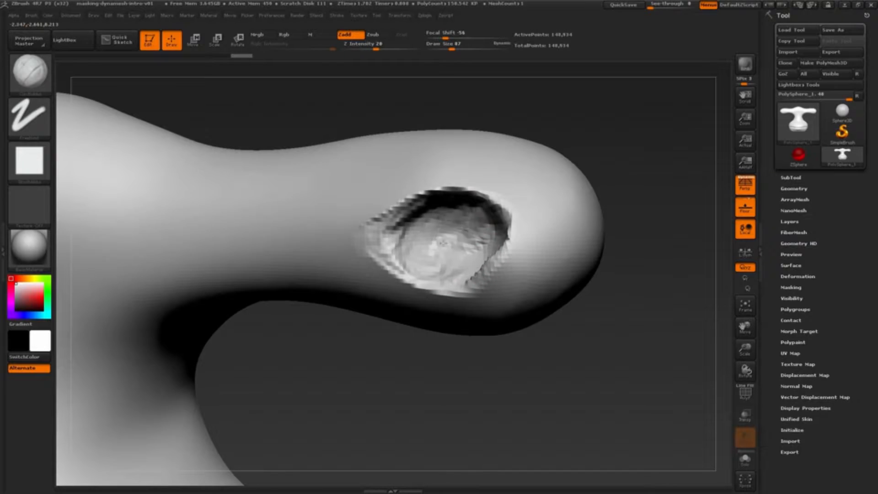
Deepen the inside of the eye socket with ClayBuildup strokes toward its inner corner.
{"action": "right_click_drag", "start_coordinate": [441, 261], "coordinate": [477, 216]}
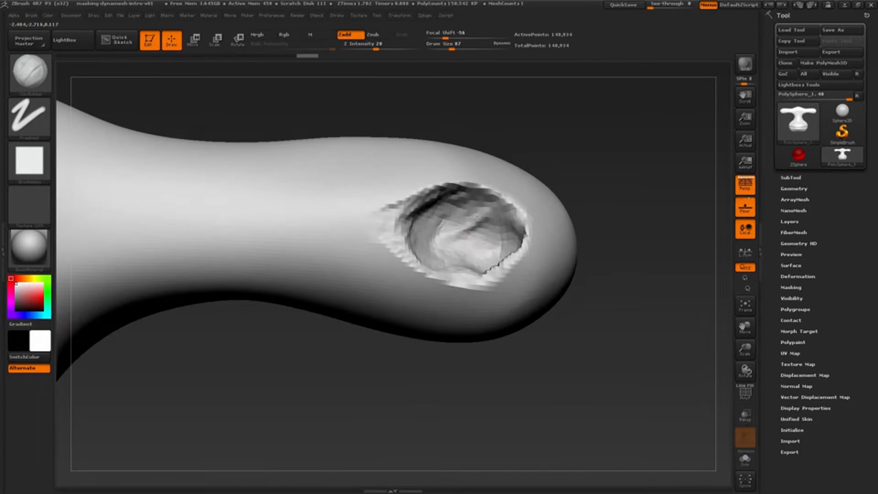
{"action": "right_click_drag", "start_coordinate": [432, 233], "coordinate": [423, 224]}
{"action": "left_click_drag", "start_coordinate": [402, 231], "coordinate": [418, 256], "text": "alt"}
{"action": "mouse_move", "coordinate": [435, 247]}
{"action": "right_mouse_down"}
{"action": "mouse_move", "coordinate": [503, 263]}
{"action": "mouse_move", "coordinate": [455, 231]}
{"action": "right_mouse_up"}
Carve creases around the rim of the eye socket with the Dam_Standard brush and smooth the outer edge.
{"action": "key", "text": "b"}
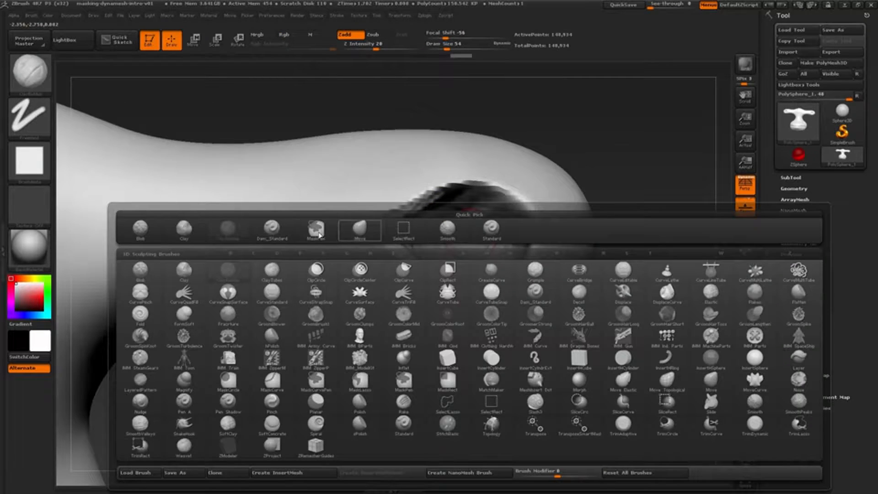
{"action": "key", "text": "d"}
{"action": "key", "text": "s"}
{"action": "left_click_drag", "start_coordinate": [399, 230], "coordinate": [388, 239]}
{"action": "key", "text": "bracketright"}
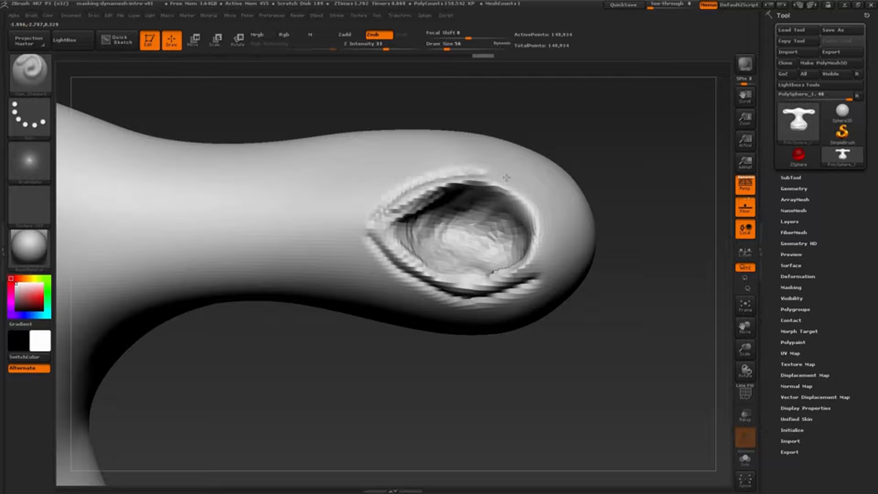
{"action": "right_click_drag", "start_coordinate": [529, 217], "coordinate": [409, 203]}
{"action": "key", "text": "bracketright"}
{"action": "key", "text": "shift"}
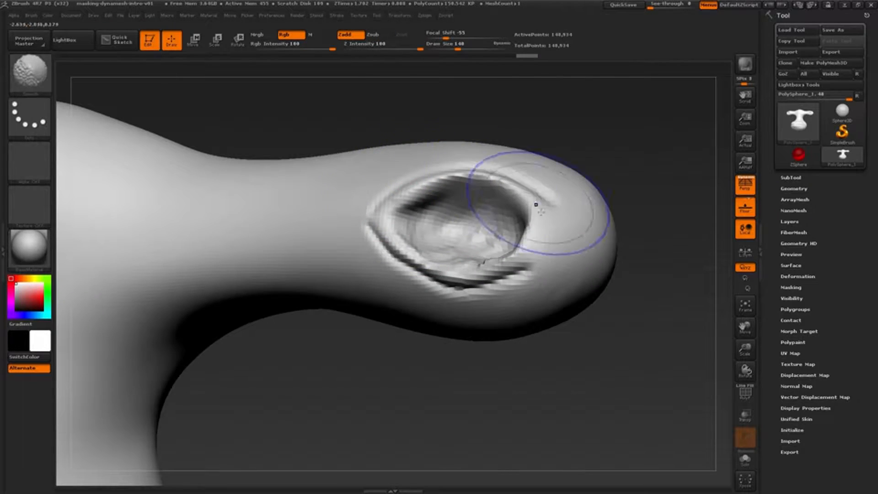
{"action": "left_click_drag", "start_coordinate": [536, 204], "coordinate": [518, 267], "text": "shift"}
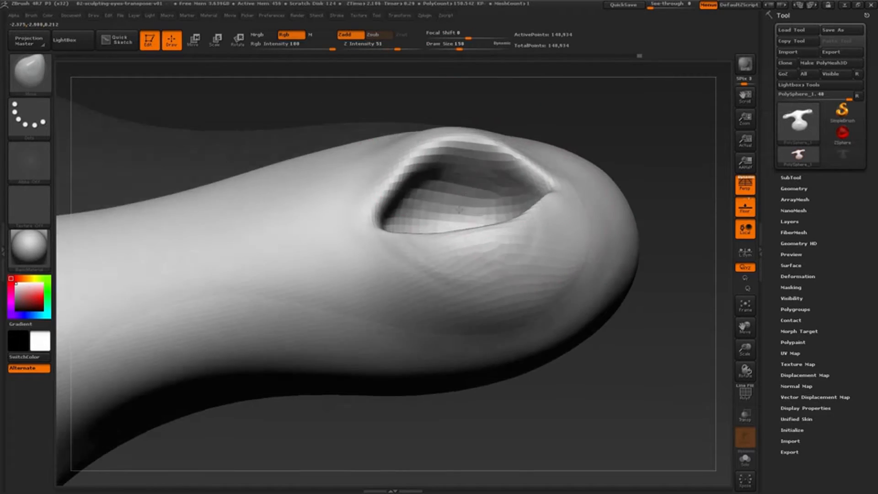
Pull the lower lid edge near the inner corner upward and adjust the outer corner with a smaller Move brush.
{"action": "key", "text": "s"}
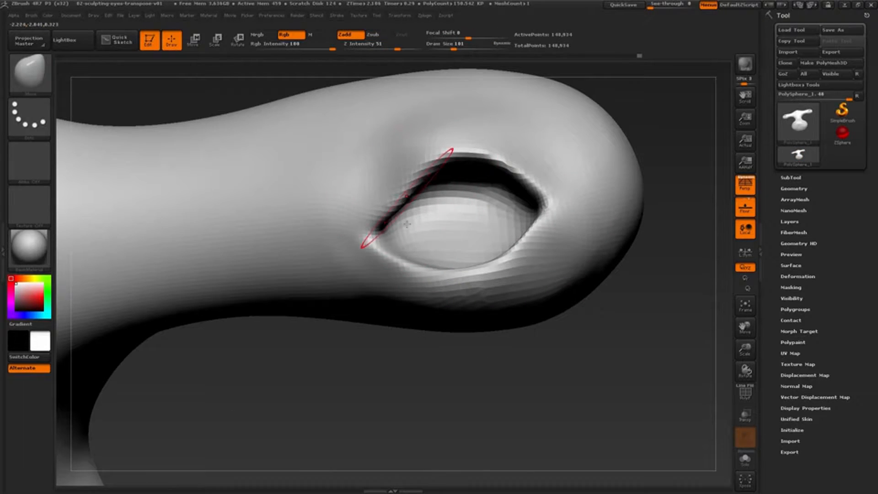
{"action": "key", "text": "s"}
{"action": "left_click", "coordinate": [408, 260]}
{"action": "left_click_drag", "start_coordinate": [406, 263], "coordinate": [407, 254]}
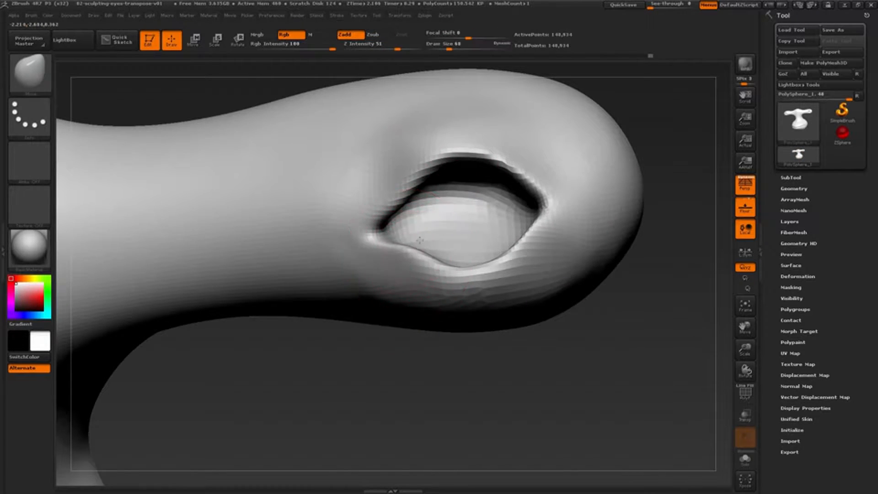
{"action": "left_click_drag", "start_coordinate": [545, 201], "coordinate": [529, 177]}
Reshape the lower eyelid and inner eye corner from angled views with the Move brush, enlarging it for broader pulls.
{"action": "mouse_move", "coordinate": [663, 115]}
{"action": "left_mouse_down"}
{"action": "mouse_move", "coordinate": [649, 137]}
{"action": "mouse_move", "coordinate": [541, 172]}
{"action": "mouse_move", "coordinate": [520, 147]}
{"action": "mouse_move", "coordinate": [530, 152]}
{"action": "mouse_move", "coordinate": [502, 158]}
{"action": "left_mouse_up"}
{"action": "right_click_drag", "start_coordinate": [502, 157], "coordinate": [493, 265]}
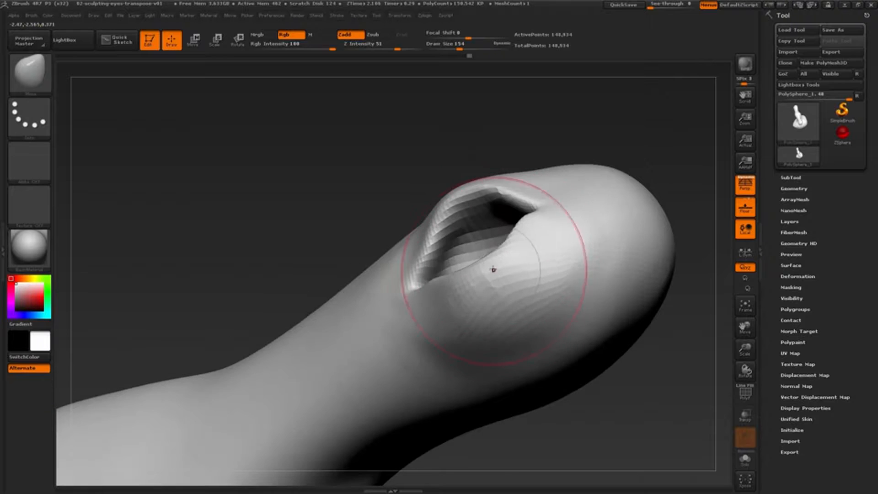
{"action": "left_click_drag", "start_coordinate": [493, 269], "coordinate": [496, 262]}
{"action": "right_click_drag", "start_coordinate": [496, 262], "coordinate": [462, 279]}
{"action": "right_click_drag", "start_coordinate": [408, 302], "coordinate": [378, 302]}
{"action": "key", "text": "s"}
{"action": "left_click_drag", "start_coordinate": [377, 302], "coordinate": [381, 301]}
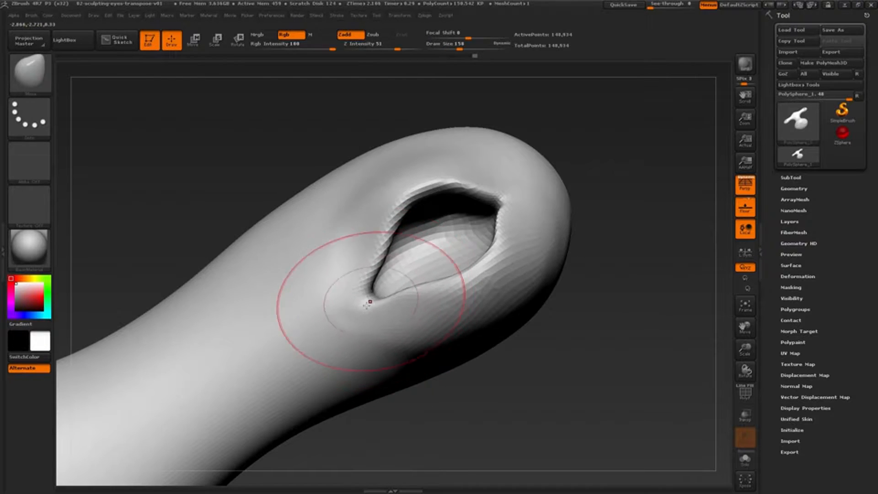
Refine the inner corner of the eye and the surrounding stalk surface with a large Move brush.
{"action": "mouse_move", "coordinate": [381, 310]}
{"action": "right_mouse_down"}
{"action": "mouse_move", "coordinate": [394, 270]}
{"action": "mouse_move", "coordinate": [425, 229]}
{"action": "mouse_move", "coordinate": [417, 224]}
{"action": "right_mouse_up"}
{"action": "left_click_drag", "start_coordinate": [286, 320], "coordinate": [275, 324]}
{"action": "right_click_drag", "start_coordinate": [292, 316], "coordinate": [256, 304]}
{"action": "mouse_move", "coordinate": [398, 256]}
{"action": "right_mouse_down"}
{"action": "mouse_move", "coordinate": [365, 253]}
{"action": "mouse_move", "coordinate": [407, 334]}
{"action": "mouse_move", "coordinate": [343, 320]}
{"action": "right_mouse_up"}
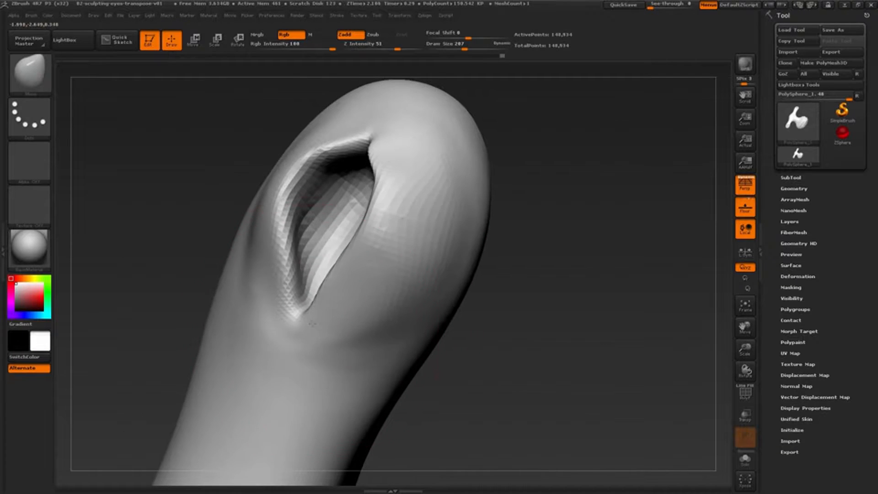
{"action": "left_click_drag", "start_coordinate": [299, 314], "coordinate": [291, 320]}
{"action": "mouse_move", "coordinate": [295, 320]}
{"action": "right_mouse_down"}
{"action": "mouse_move", "coordinate": [336, 318]}
{"action": "mouse_move", "coordinate": [316, 334]}
{"action": "right_mouse_up"}
{"action": "left_click_drag", "start_coordinate": [305, 345], "coordinate": [299, 340], "text": "shift"}
{"action": "right_click_drag", "start_coordinate": [301, 341], "coordinate": [339, 320]}
Adjust the eyelid contour from the side with the Move brush at draw size 163, checking the whole head from the front.
{"action": "mouse_move", "coordinate": [339, 320]}
{"action": "right_mouse_down", "text": "ctrl"}
{"action": "mouse_move", "coordinate": [348, 206]}
{"action": "mouse_move", "coordinate": [383, 247]}
{"action": "mouse_move", "coordinate": [320, 268]}
{"action": "right_mouse_up", "text": "ctrl"}
{"action": "left_click_drag", "start_coordinate": [320, 268], "coordinate": [311, 265]}
{"action": "mouse_move", "coordinate": [311, 265]}
{"action": "right_mouse_down"}
{"action": "mouse_move", "coordinate": [340, 275]}
{"action": "mouse_move", "coordinate": [329, 259]}
{"action": "right_mouse_up"}
{"action": "key", "text": "bracketleft"}
{"action": "key", "text": "bracketleft"}
{"action": "key", "text": "bracketright"}
{"action": "left_click_drag", "start_coordinate": [318, 236], "coordinate": [325, 239]}
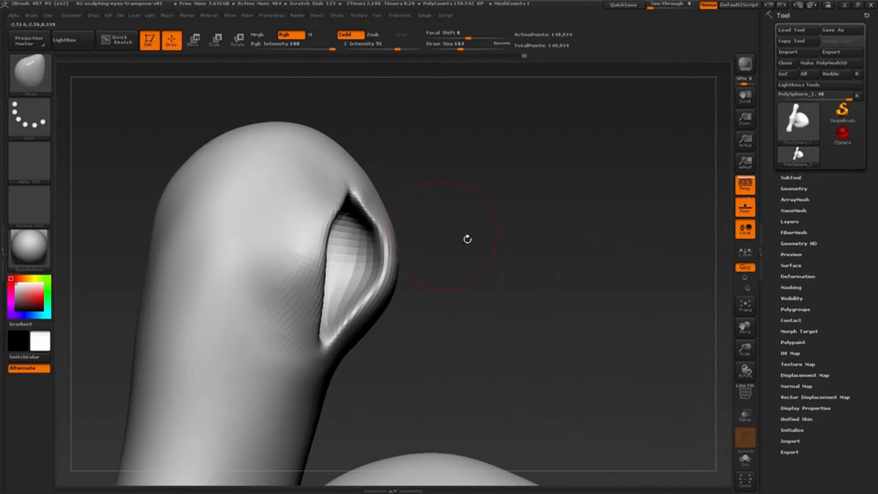
{"action": "right_click_drag", "start_coordinate": [467, 237], "coordinate": [478, 241]}
{"action": "mouse_move", "coordinate": [478, 242]}
{"action": "right_mouse_down", "text": "ctrl"}
{"action": "mouse_move", "coordinate": [498, 183]}
{"action": "mouse_move", "coordinate": [485, 215]}
{"action": "mouse_move", "coordinate": [451, 240]}
{"action": "mouse_move", "coordinate": [446, 296]}
{"action": "mouse_move", "coordinate": [555, 284]}
{"action": "mouse_move", "coordinate": [684, 239]}
{"action": "right_mouse_up", "text": "ctrl"}
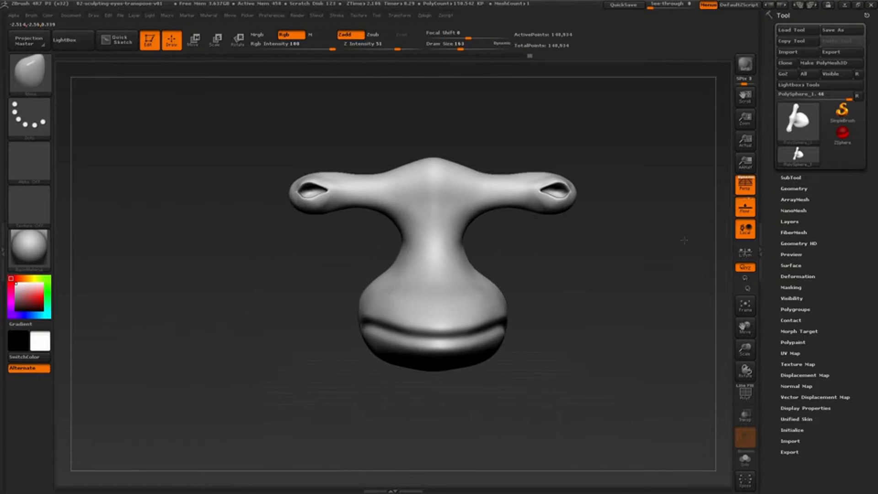
Rename the head subtool as sharkboy.
{"action": "left_click", "coordinate": [790, 176]}
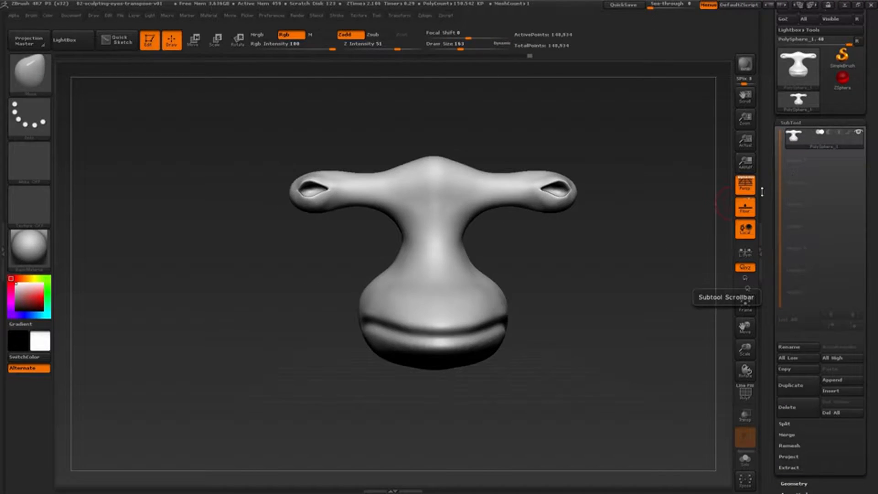
{"action": "left_click_drag", "start_coordinate": [768, 206], "coordinate": [769, 262]}
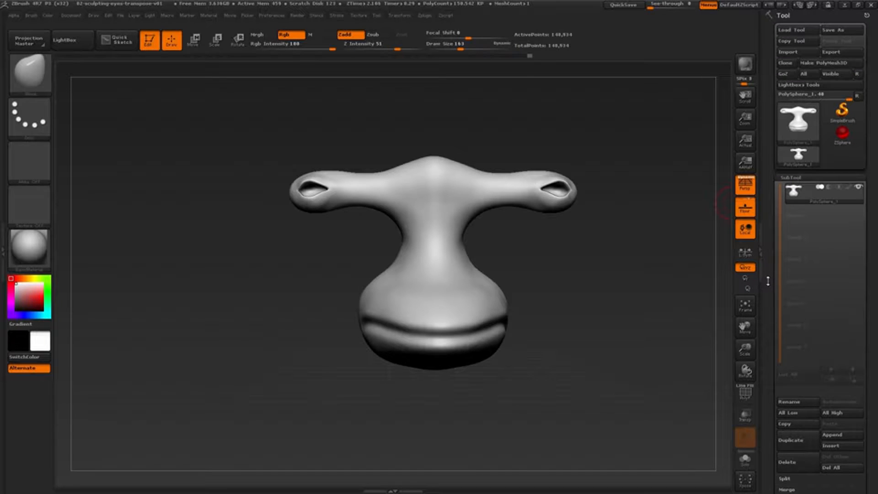
{"action": "mouse_move", "coordinate": [795, 196]}
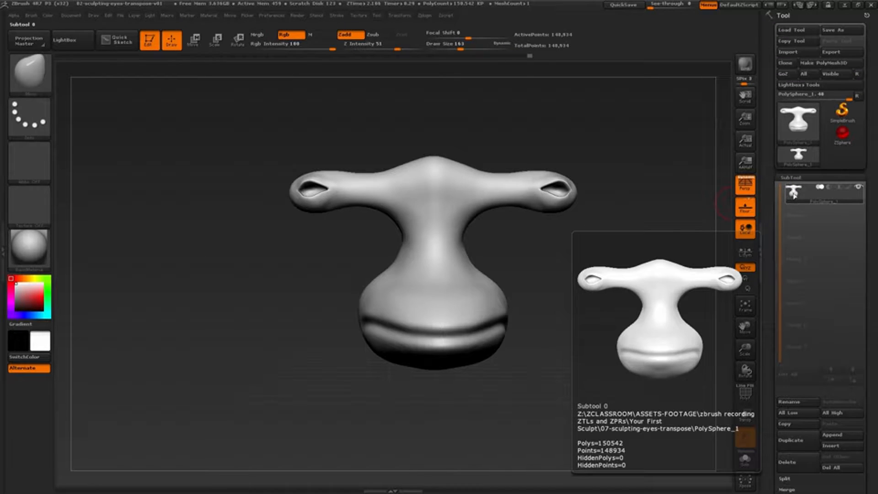
{"action": "left_click", "coordinate": [794, 402]}
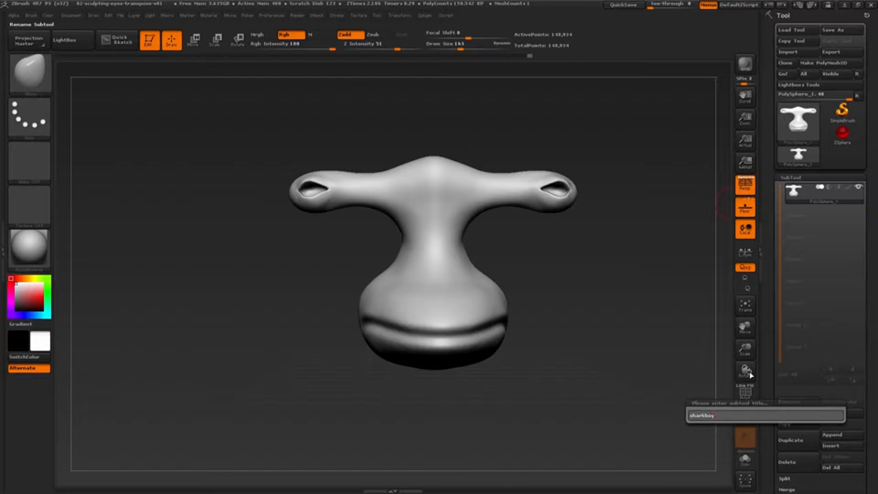
{"action": "key", "text": "Return"}
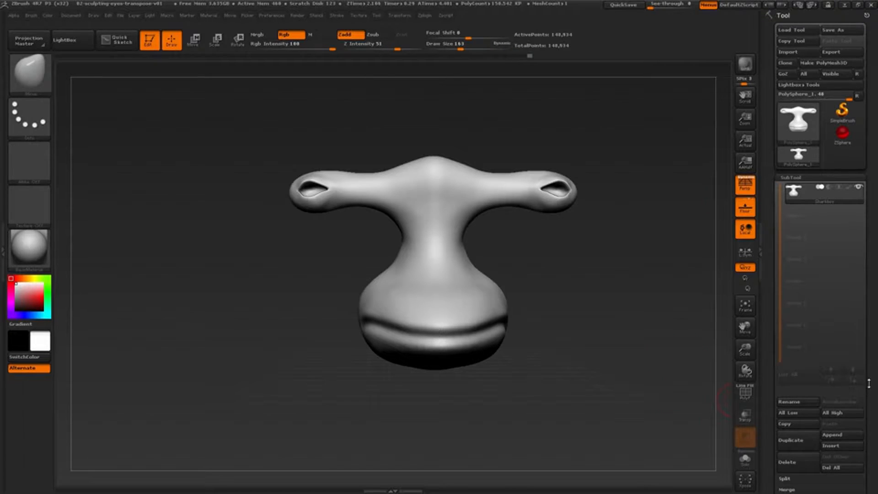
Append a Sphere3D mesh as a new subtool.
{"action": "left_click_drag", "start_coordinate": [868, 384], "coordinate": [870, 341]}
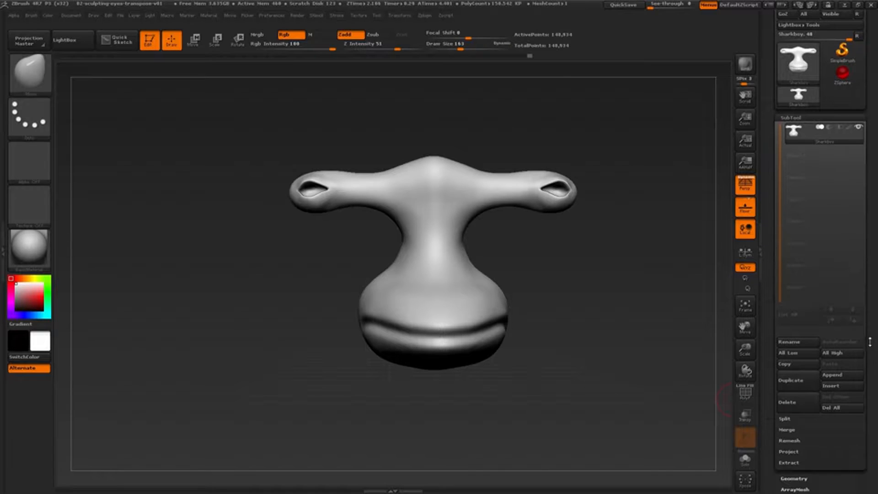
{"action": "left_click", "coordinate": [843, 376]}
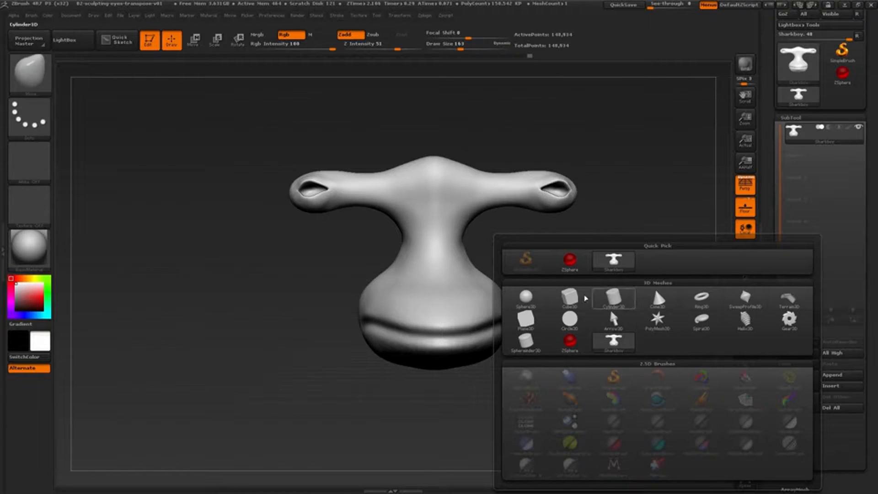
{"action": "mouse_move", "coordinate": [534, 301]}
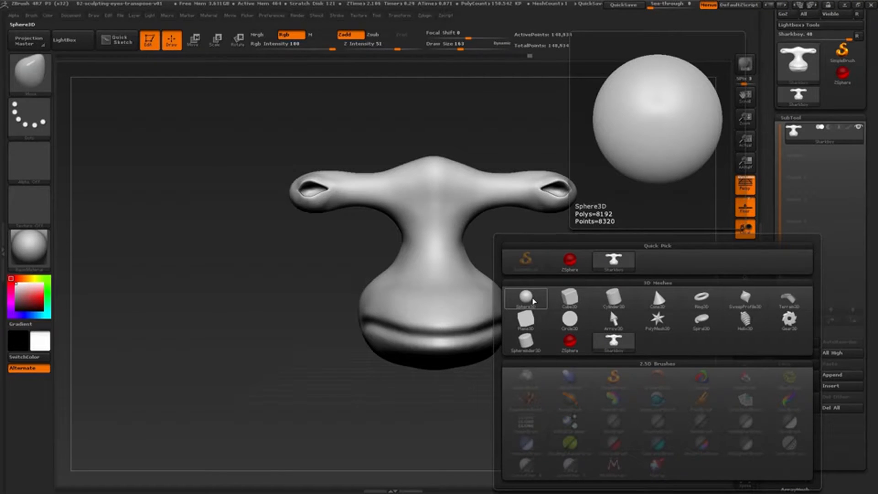
{"action": "left_click", "coordinate": [533, 301]}
{"action": "mouse_move", "coordinate": [622, 307]}
{"action": "left_mouse_down"}
{"action": "mouse_move", "coordinate": [619, 298]}
{"action": "mouse_move", "coordinate": [682, 214]}
{"action": "left_mouse_up"}
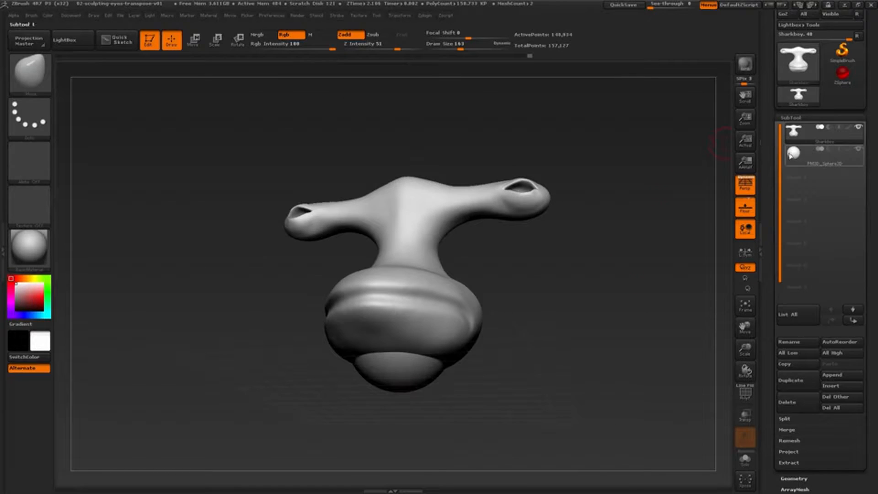
Make the appended sphere the active subtool and rename it as eyes.
{"action": "mouse_move", "coordinate": [793, 156]}
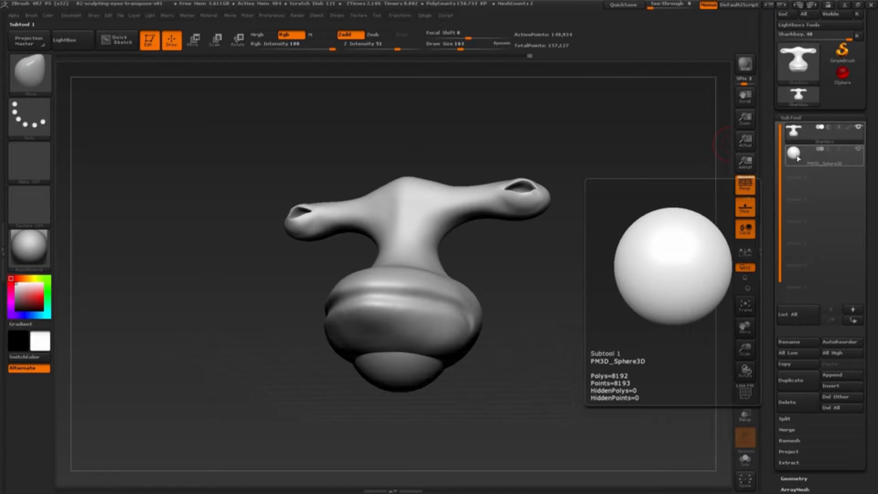
{"action": "left_click", "coordinate": [798, 158]}
{"action": "left_click", "coordinate": [805, 339]}
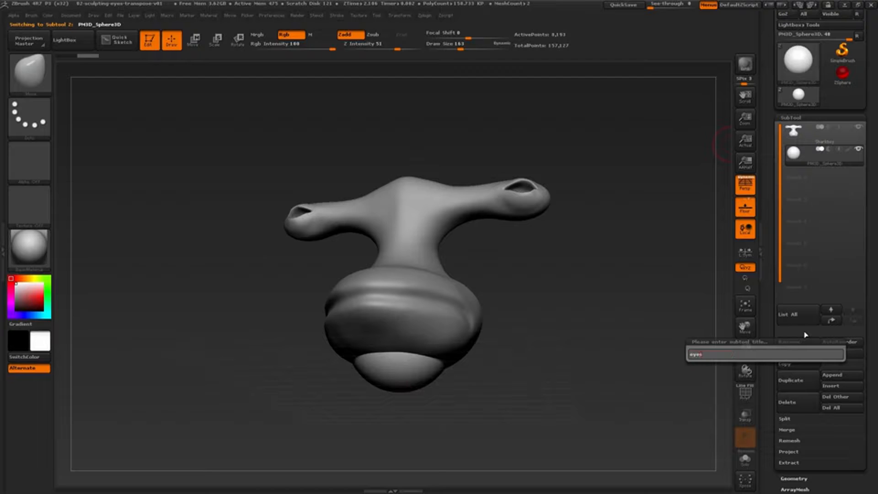
{"action": "key", "text": "Return"}
Turn on transparency so the eyes sphere shows through the head, and view the model from the front.
{"action": "left_click_drag", "start_coordinate": [577, 311], "coordinate": [530, 323]}
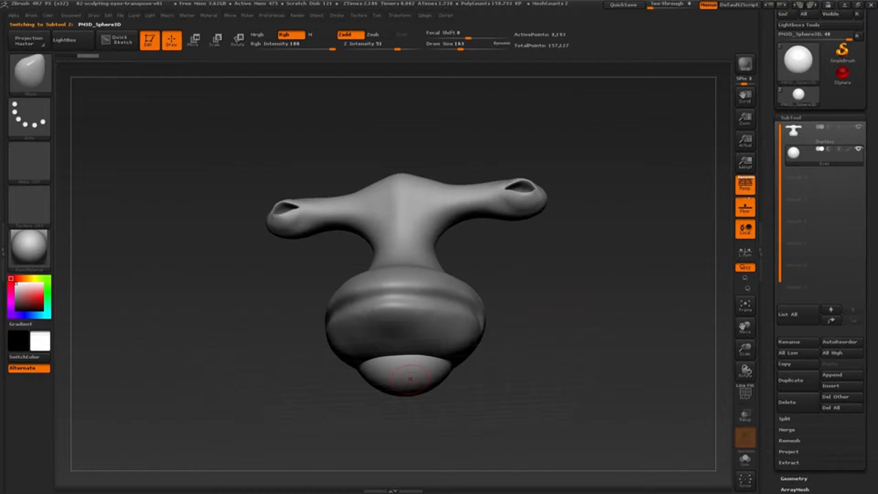
{"action": "mouse_move", "coordinate": [417, 374]}
{"action": "right_mouse_down"}
{"action": "mouse_move", "coordinate": [431, 374]}
{"action": "mouse_move", "coordinate": [402, 373]}
{"action": "mouse_move", "coordinate": [434, 375]}
{"action": "mouse_move", "coordinate": [414, 373]}
{"action": "mouse_move", "coordinate": [423, 371]}
{"action": "mouse_move", "coordinate": [419, 358]}
{"action": "mouse_move", "coordinate": [534, 333]}
{"action": "mouse_move", "coordinate": [421, 251]}
{"action": "mouse_move", "coordinate": [529, 378]}
{"action": "mouse_move", "coordinate": [703, 400]}
{"action": "right_mouse_up"}
{"action": "left_click", "coordinate": [746, 414]}
{"action": "mouse_move", "coordinate": [604, 372]}
{"action": "right_mouse_down", "text": "alt"}
{"action": "mouse_move", "coordinate": [581, 392]}
{"action": "mouse_move", "coordinate": [618, 411]}
{"action": "right_mouse_up", "text": "alt"}
{"action": "mouse_move", "coordinate": [616, 394]}
{"action": "right_mouse_down", "text": "alt"}
{"action": "mouse_move", "coordinate": [627, 456]}
{"action": "mouse_move", "coordinate": [608, 414]}
{"action": "mouse_move", "coordinate": [615, 407]}
{"action": "right_mouse_up", "text": "alt"}
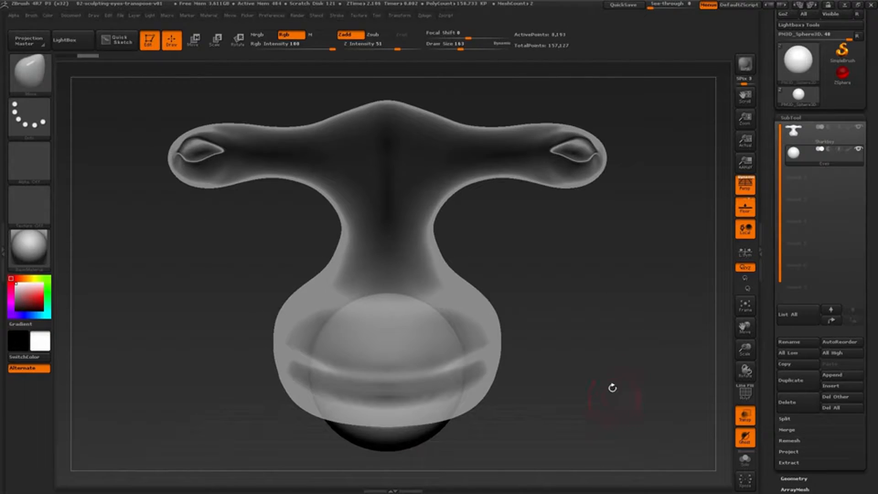
{"action": "right_click_drag", "start_coordinate": [577, 287], "coordinate": [581, 305]}
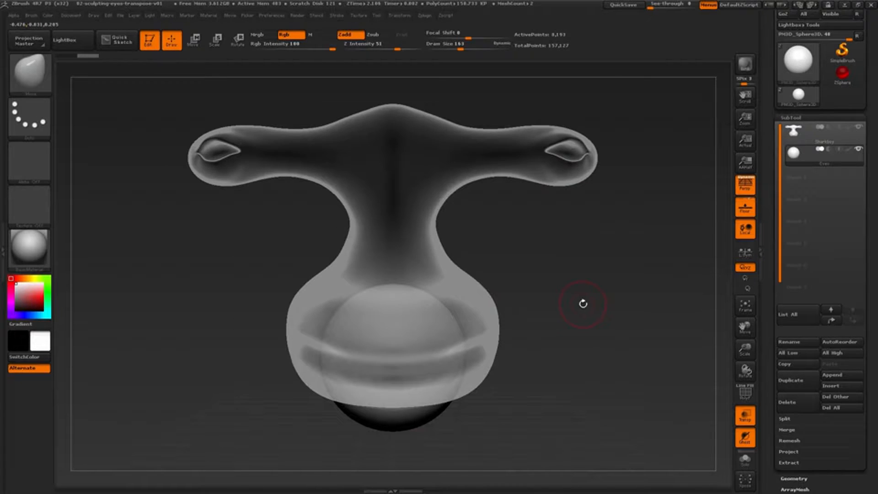
Try to relocate the eyes sphere toward an eye socket with the Move brush at draw size 743, and undo the strokes.
{"action": "key", "text": "s"}
{"action": "left_click_drag", "start_coordinate": [456, 331], "coordinate": [474, 343]}
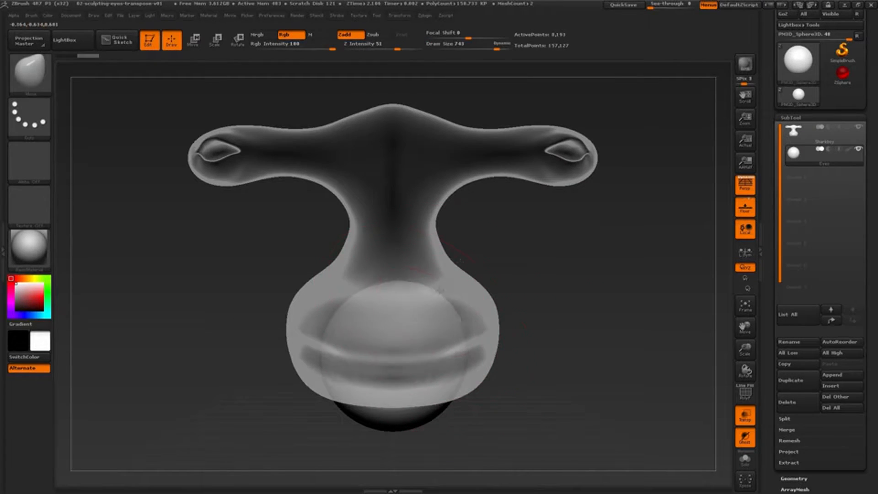
{"action": "left_click_drag", "start_coordinate": [373, 398], "coordinate": [395, 366]}
{"action": "left_click_drag", "start_coordinate": [441, 279], "coordinate": [478, 231]}
{"action": "left_click_drag", "start_coordinate": [356, 370], "coordinate": [389, 332]}
{"action": "key", "text": "ctrl"}
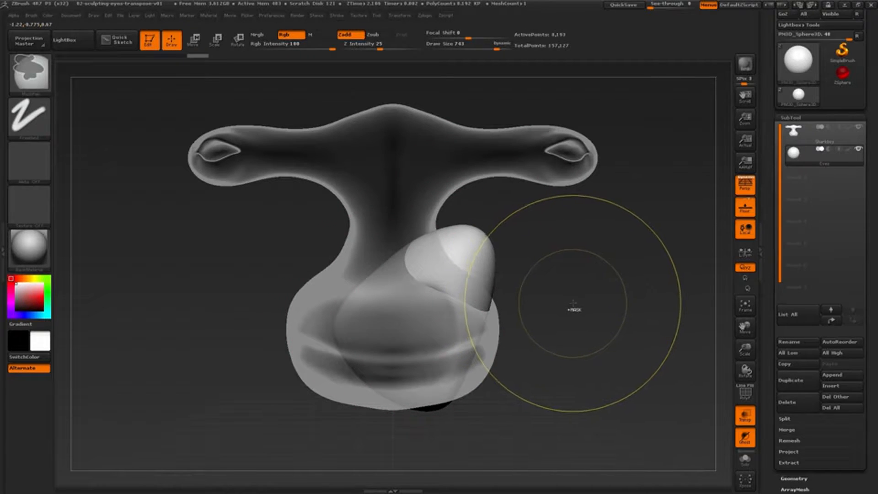
{"action": "key", "text": "ctrl+z"}
{"action": "key", "text": "ctrl+z"}
{"action": "key", "text": "ctrl+z"}
{"action": "key", "text": "ctrl+z"}
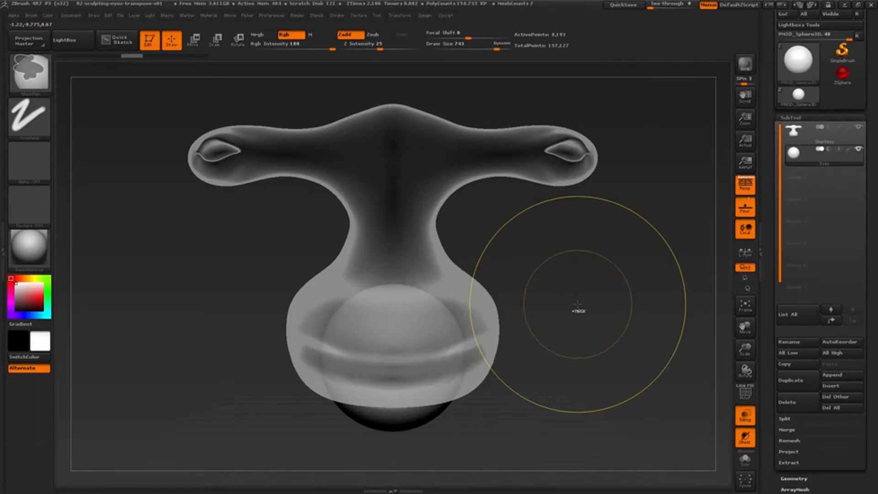
{"action": "left_click_drag", "start_coordinate": [576, 300], "coordinate": [587, 308]}
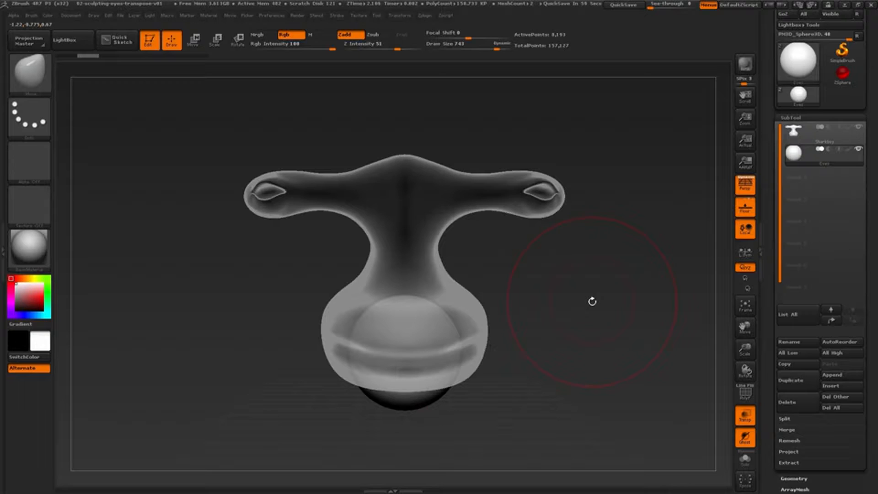
{"action": "left_click_drag", "start_coordinate": [570, 324], "coordinate": [613, 335]}
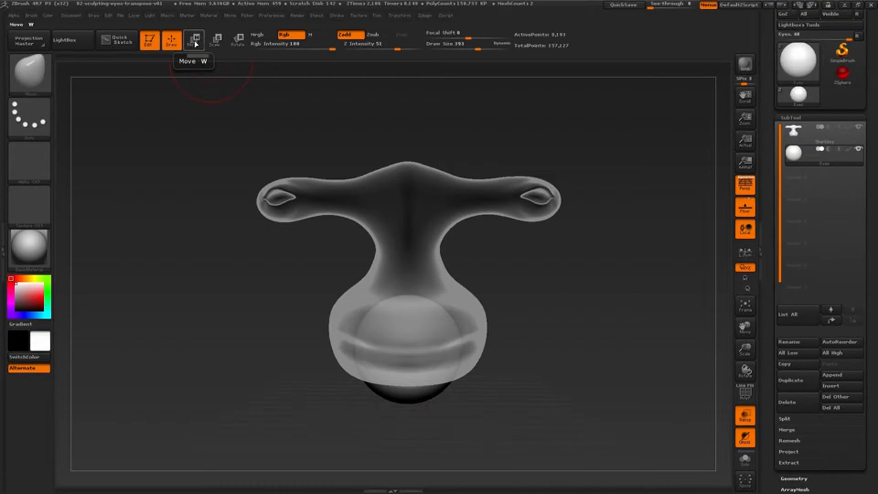
Switch to Transpose Move and draw a vertical action line up from the center of the eyes sphere.
{"action": "left_click", "coordinate": [196, 42]}
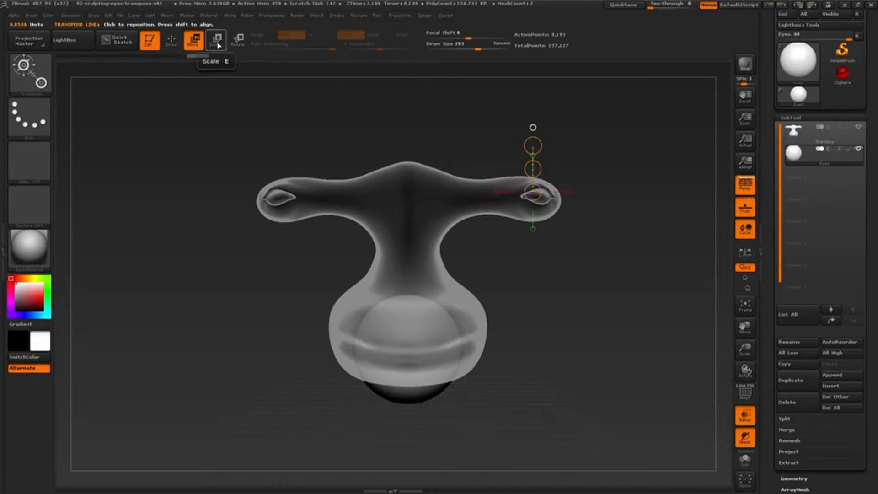
{"action": "left_click", "coordinate": [219, 44]}
{"action": "left_click", "coordinate": [237, 44]}
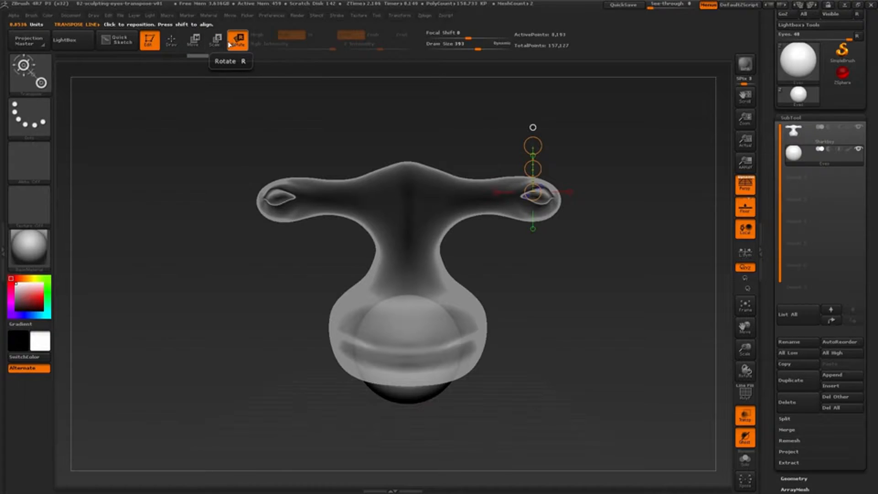
{"action": "left_click", "coordinate": [195, 43]}
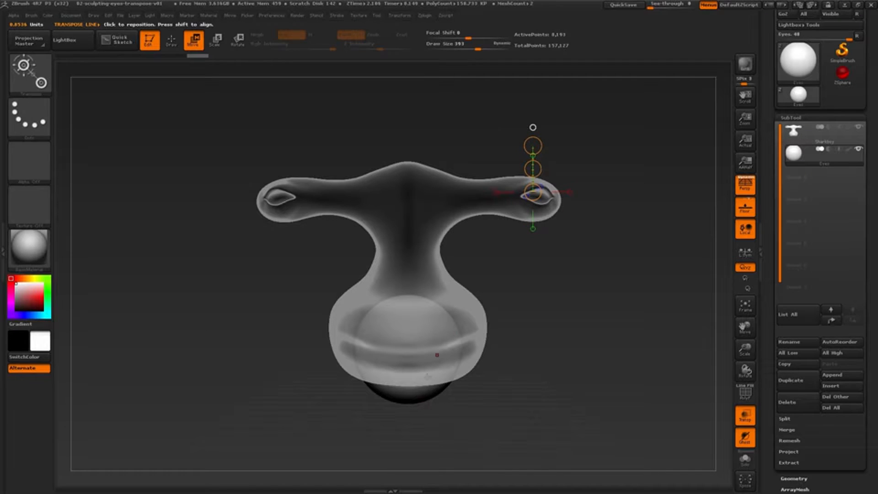
{"action": "left_click_drag", "start_coordinate": [423, 394], "coordinate": [542, 277]}
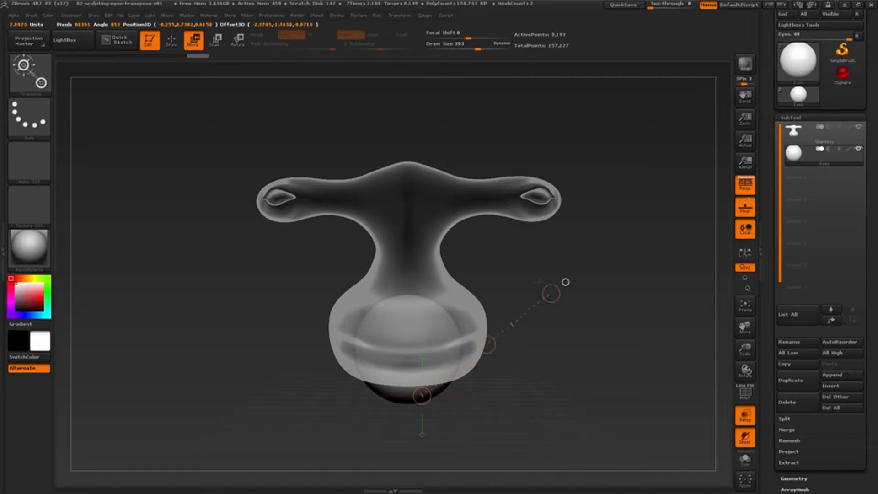
{"action": "left_click_drag", "start_coordinate": [466, 209], "coordinate": [543, 345]}
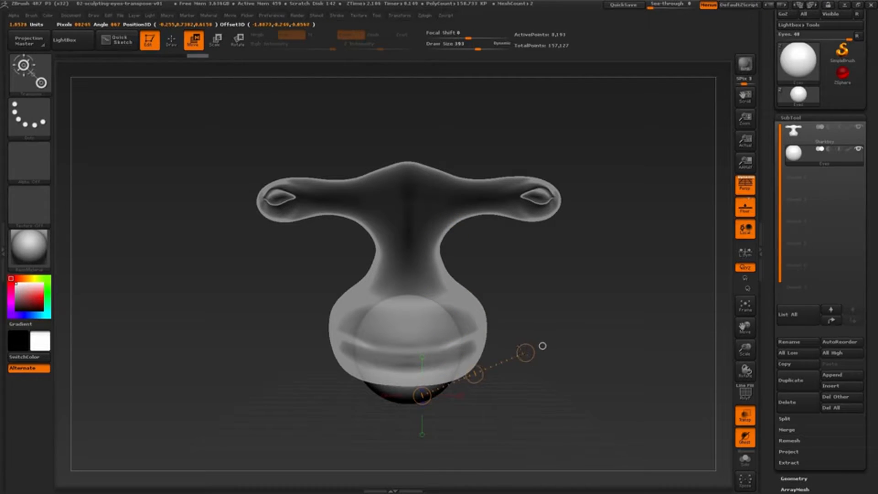
{"action": "left_click_drag", "start_coordinate": [506, 312], "coordinate": [422, 289]}
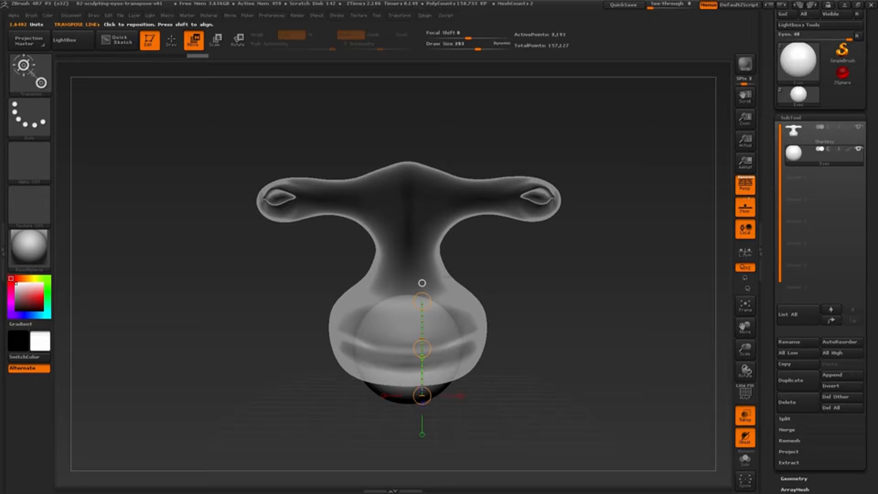
{"action": "left_click_drag", "start_coordinate": [422, 283], "coordinate": [523, 268]}
{"action": "left_click", "coordinate": [524, 269]}
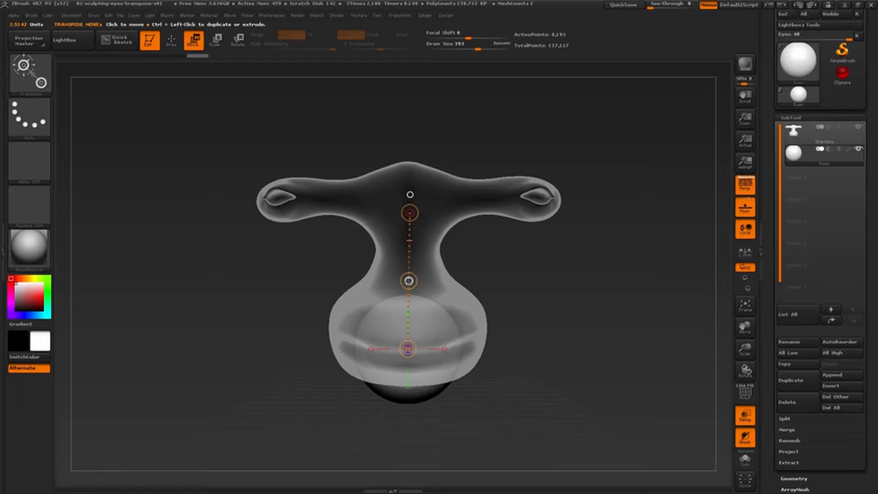
Move the eyes sphere with Transpose Move over one of the head's eye sockets, adjusting its placement from the side and front.
{"action": "left_click_drag", "start_coordinate": [409, 281], "coordinate": [537, 136]}
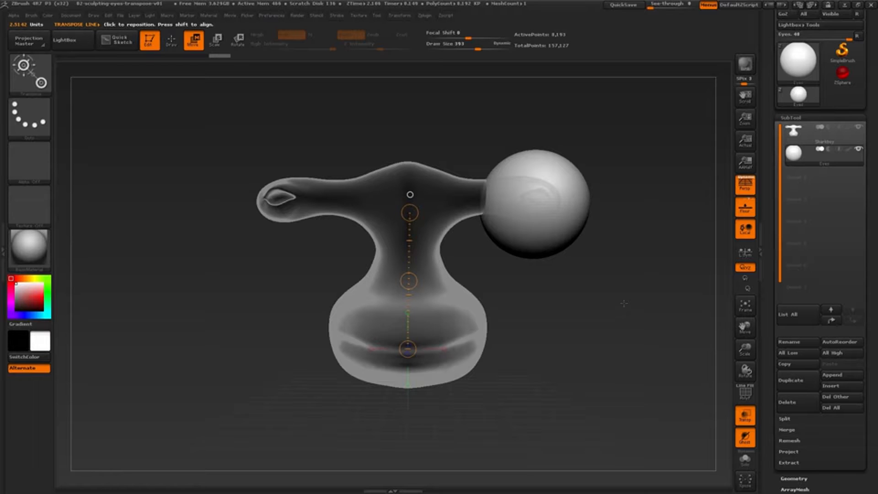
{"action": "left_click_drag", "start_coordinate": [623, 303], "coordinate": [572, 304]}
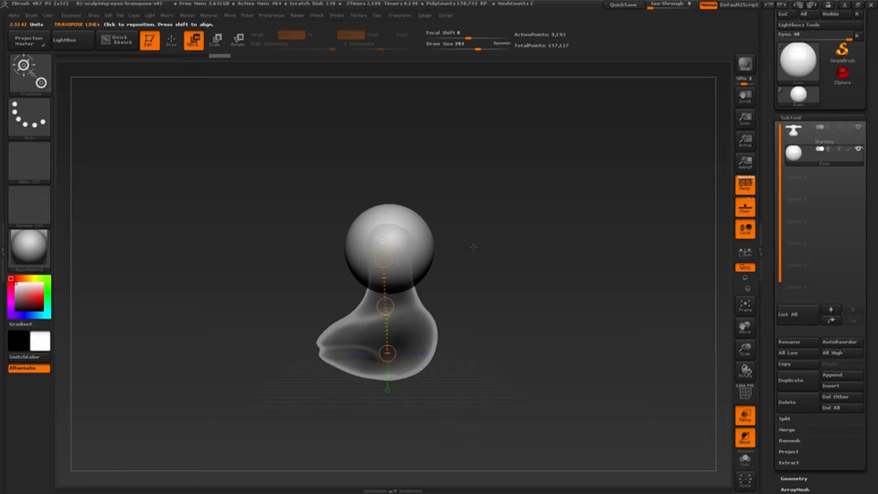
{"action": "left_click", "coordinate": [383, 241]}
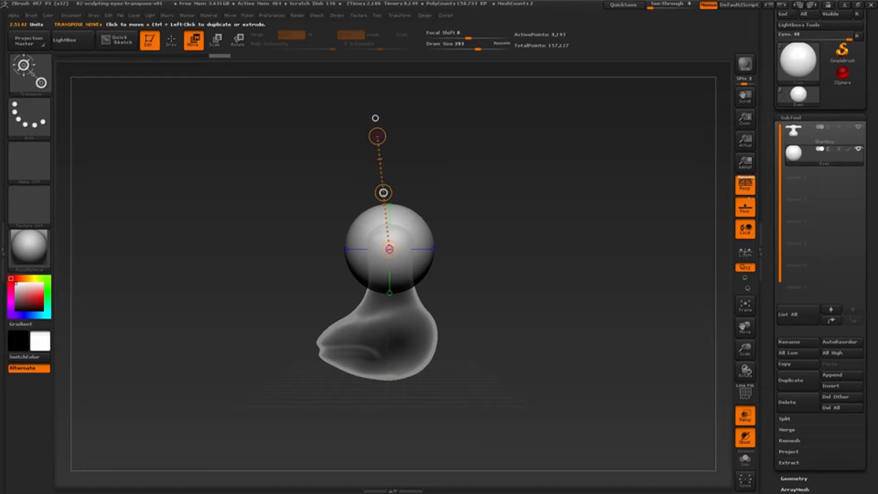
{"action": "mouse_move", "coordinate": [383, 192]}
{"action": "left_mouse_down"}
{"action": "mouse_move", "coordinate": [464, 189]}
{"action": "mouse_move", "coordinate": [394, 181]}
{"action": "mouse_move", "coordinate": [384, 190]}
{"action": "left_mouse_up"}
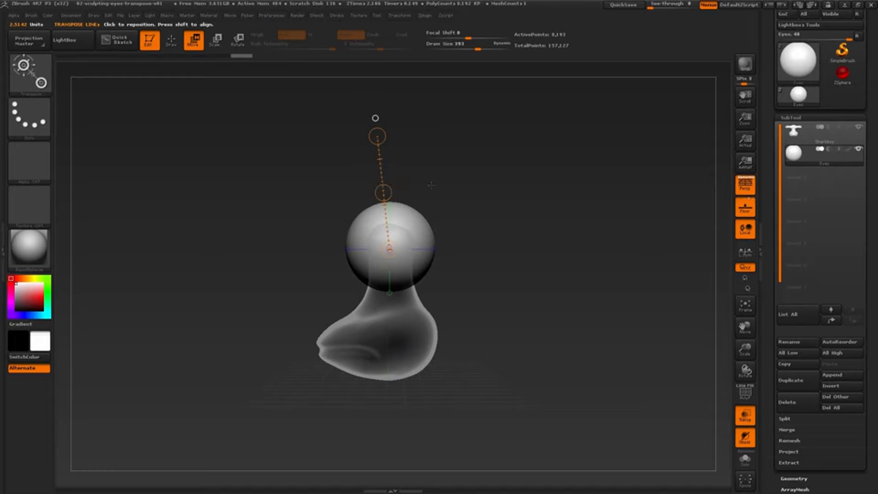
{"action": "left_click_drag", "start_coordinate": [517, 240], "coordinate": [524, 215]}
{"action": "left_click_drag", "start_coordinate": [426, 194], "coordinate": [424, 195]}
{"action": "left_click_drag", "start_coordinate": [568, 218], "coordinate": [565, 319], "text": "alt"}
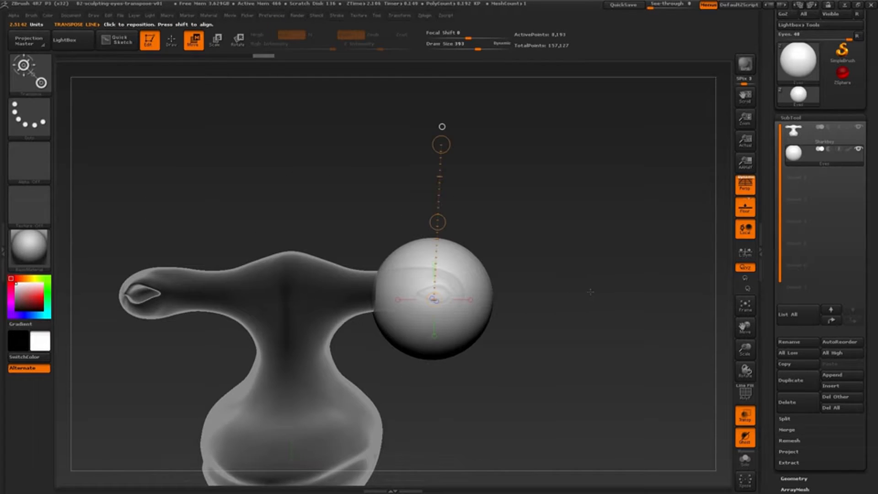
{"action": "left_click_drag", "start_coordinate": [589, 292], "coordinate": [587, 295]}
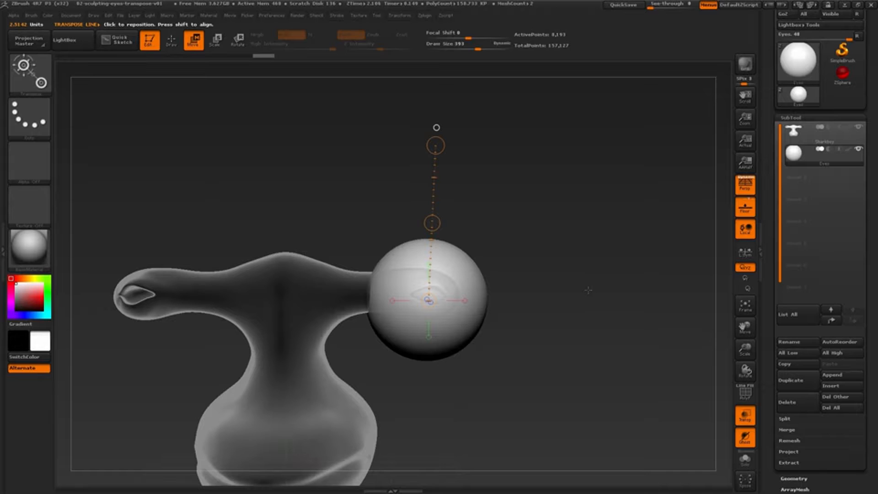
Switch to Transpose Scale and try enlarging the eyes sphere from both ends of the action line.
{"action": "left_click", "coordinate": [217, 42]}
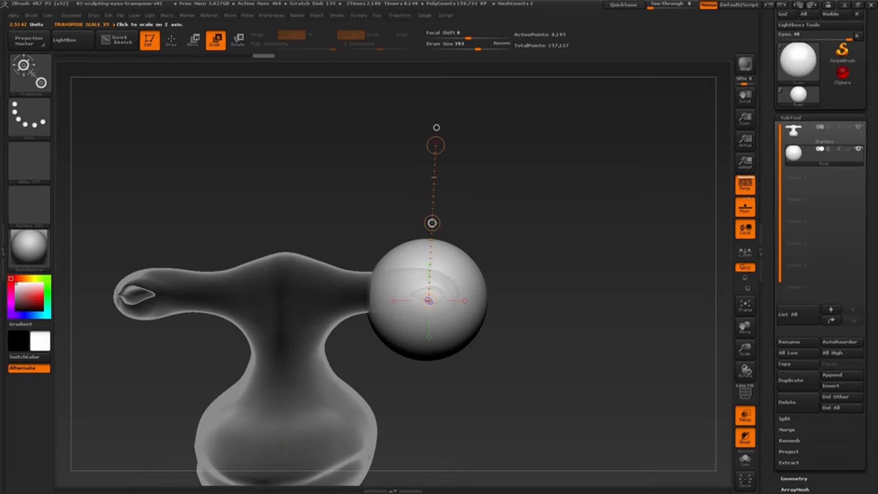
{"action": "left_click_drag", "start_coordinate": [432, 222], "coordinate": [436, 145]}
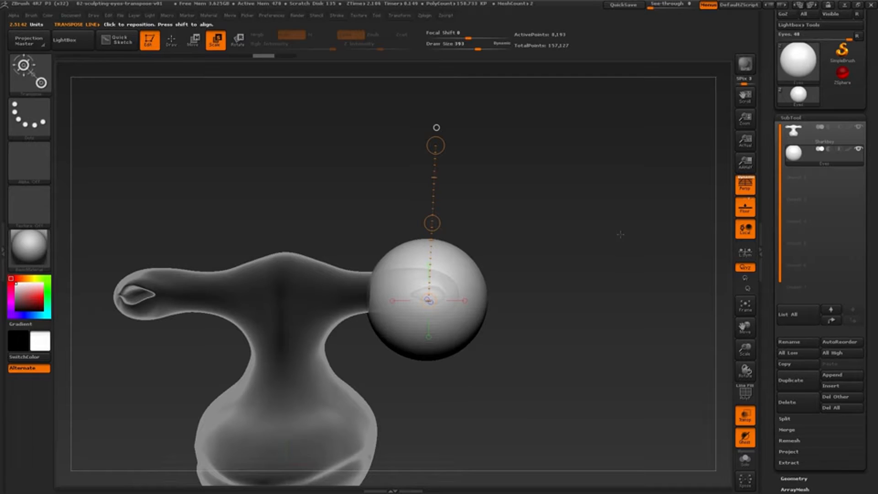
{"action": "left_click_drag", "start_coordinate": [435, 146], "coordinate": [445, 79]}
{"action": "left_click_drag", "start_coordinate": [428, 300], "coordinate": [508, 233]}
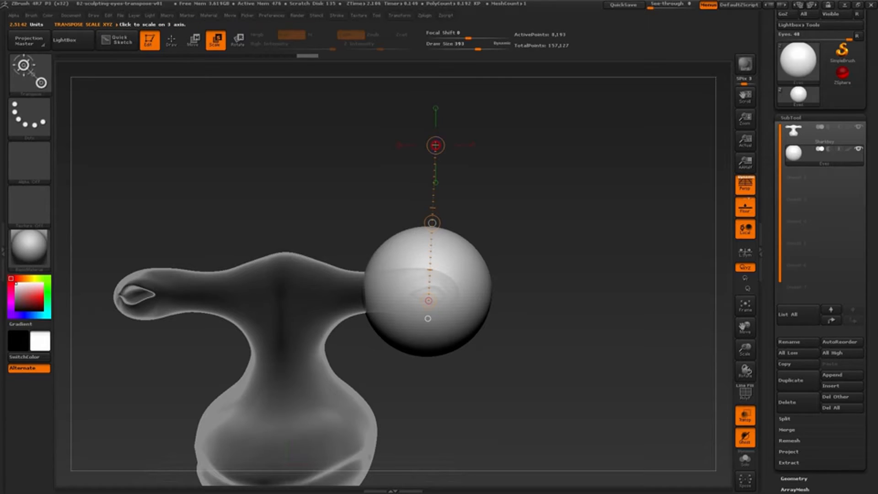
{"action": "left_click_drag", "start_coordinate": [435, 145], "coordinate": [446, 67]}
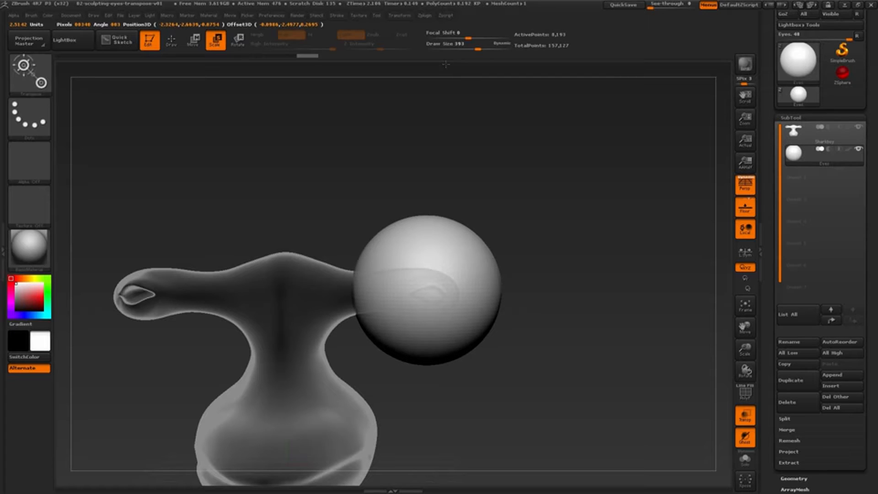
Scale the eyes sphere down uniformly with the action line until it is closer to the size of the head's eye lobe.
{"action": "left_click_drag", "start_coordinate": [445, 66], "coordinate": [426, 212]}
{"action": "left_click_drag", "start_coordinate": [436, 145], "coordinate": [439, 206]}
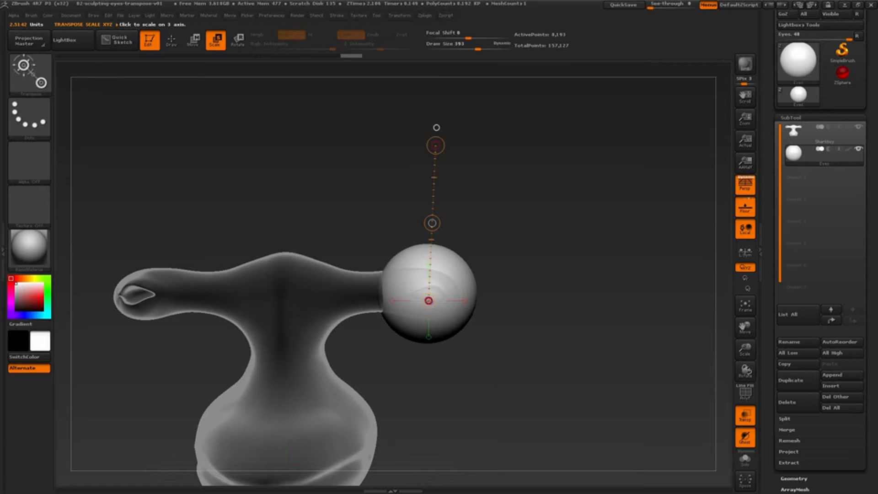
{"action": "left_click_drag", "start_coordinate": [428, 300], "coordinate": [446, 188]}
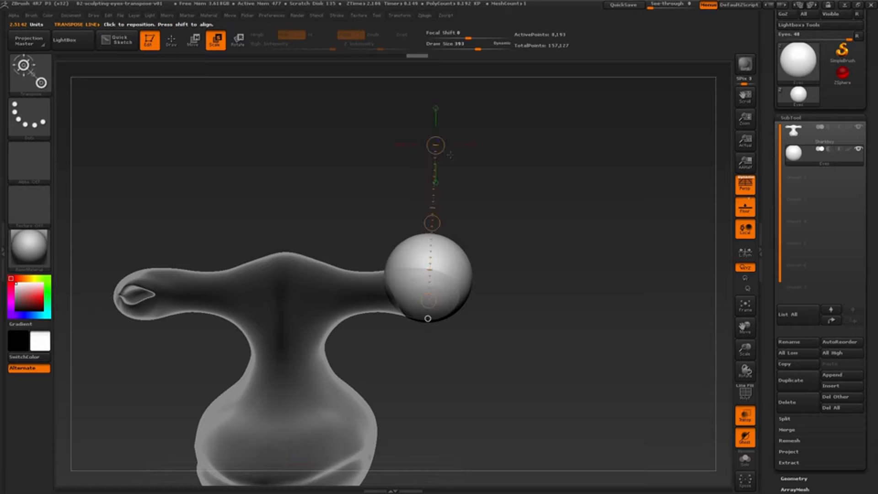
{"action": "left_click_drag", "start_coordinate": [435, 142], "coordinate": [442, 277]}
Move the eyes sphere into the eye socket and scale it down further to fit inside the lobe.
{"action": "left_click_drag", "start_coordinate": [571, 260], "coordinate": [551, 286], "text": "alt"}
{"action": "left_click", "coordinate": [194, 41]}
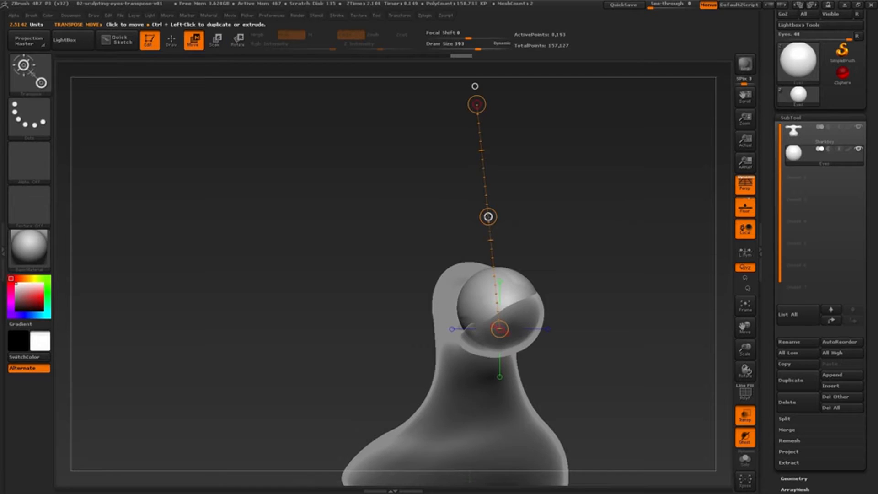
{"action": "left_click_drag", "start_coordinate": [488, 217], "coordinate": [490, 231]}
{"action": "left_click_drag", "start_coordinate": [617, 256], "coordinate": [518, 213]}
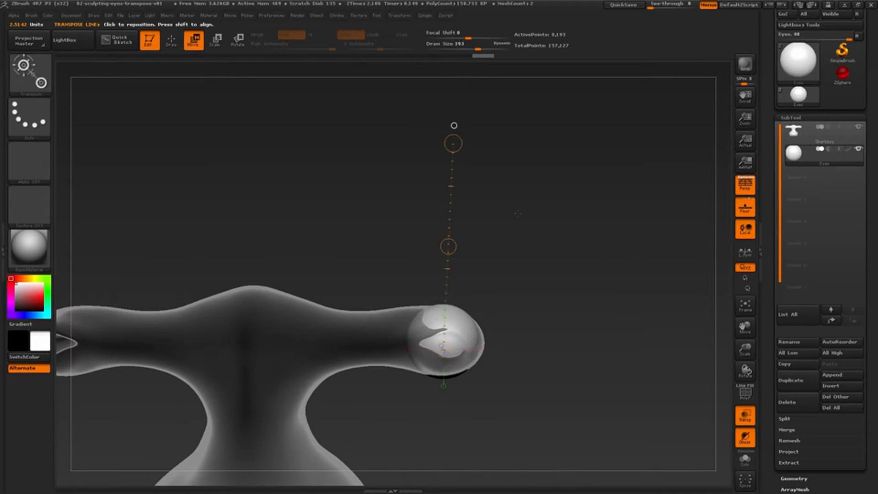
{"action": "left_click", "coordinate": [215, 40]}
{"action": "left_click_drag", "start_coordinate": [453, 144], "coordinate": [459, 207]}
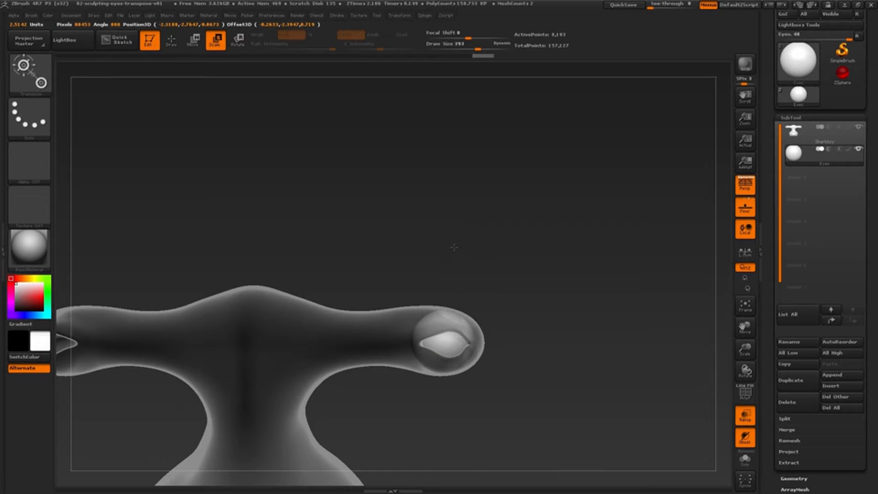
Fine-tune the eyes sphere's position behind the eyelid opening with Transpose Move, checking it from several angles.
{"action": "left_click_drag", "start_coordinate": [516, 275], "coordinate": [544, 297]}
{"action": "key", "text": "w"}
{"action": "left_click_drag", "start_coordinate": [392, 233], "coordinate": [395, 238]}
{"action": "left_click_drag", "start_coordinate": [548, 264], "coordinate": [610, 277]}
{"action": "left_click_drag", "start_coordinate": [542, 281], "coordinate": [603, 275]}
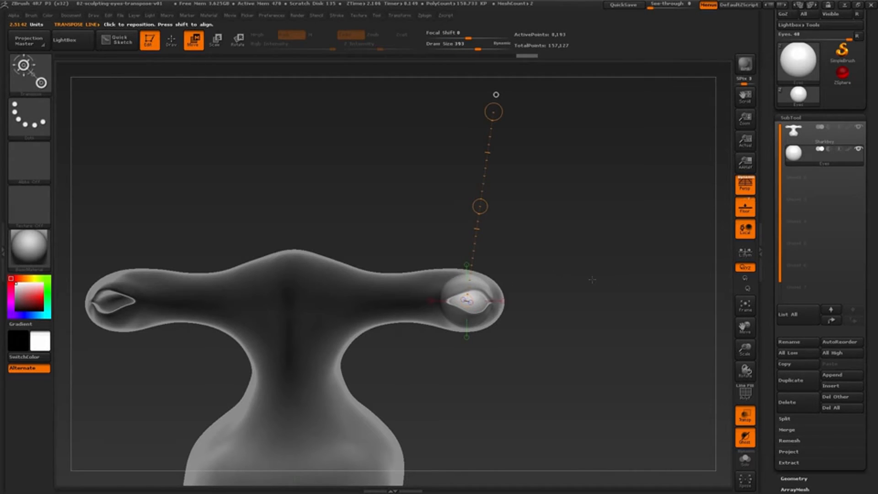
{"action": "left_click_drag", "start_coordinate": [479, 206], "coordinate": [483, 211]}
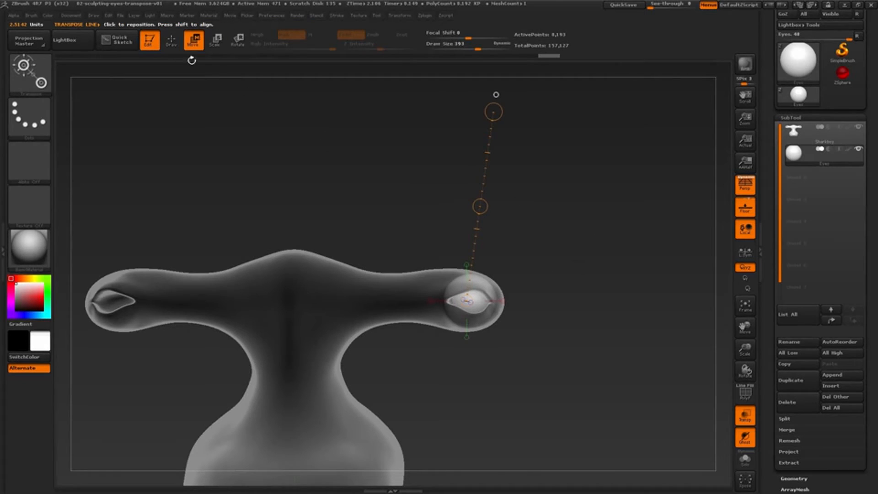
Return to Draw mode with the Move brush and set the draw size to 311.
{"action": "left_click", "coordinate": [172, 43]}
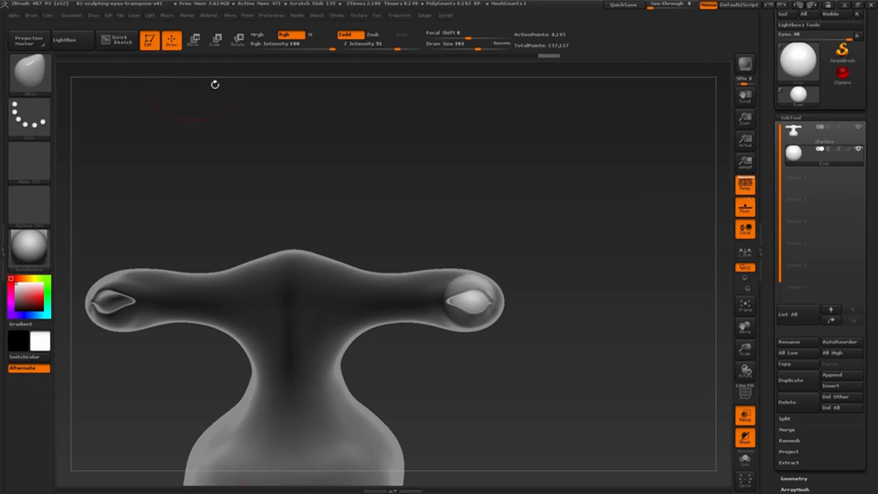
{"action": "left_click_drag", "start_coordinate": [573, 280], "coordinate": [619, 255], "text": "alt"}
{"action": "mouse_move", "coordinate": [563, 388]}
{"action": "left_mouse_down"}
{"action": "mouse_move", "coordinate": [581, 387]}
{"action": "mouse_move", "coordinate": [572, 384]}
{"action": "left_mouse_up"}
{"action": "key", "text": "s"}
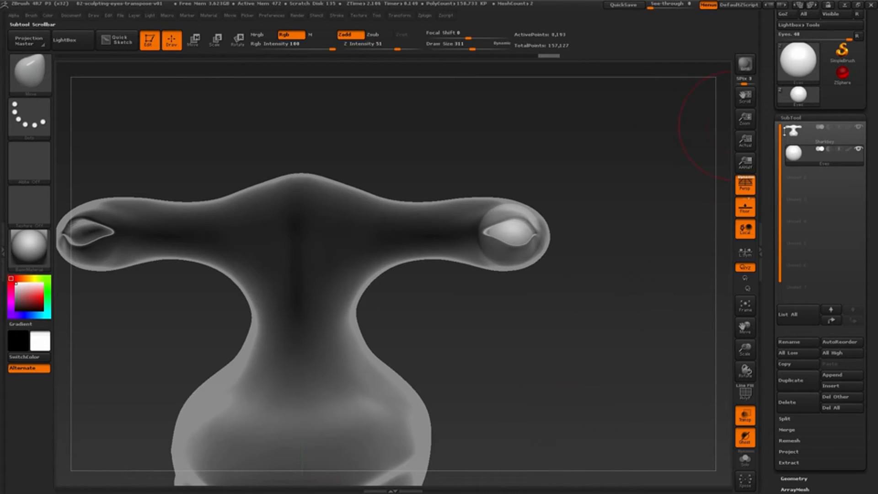
Make the Sharkboy head the active subtool and turn off transparency.
{"action": "left_click", "coordinate": [794, 131]}
{"action": "left_click_drag", "start_coordinate": [617, 317], "coordinate": [612, 335]}
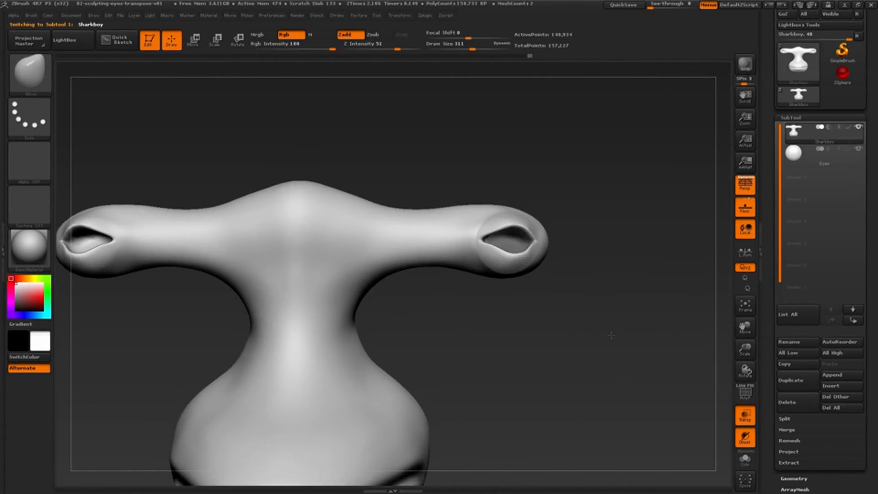
{"action": "mouse_move", "coordinate": [646, 383]}
{"action": "left_mouse_down"}
{"action": "mouse_move", "coordinate": [604, 384]}
{"action": "mouse_move", "coordinate": [562, 334]}
{"action": "mouse_move", "coordinate": [550, 275]}
{"action": "mouse_move", "coordinate": [682, 414]}
{"action": "left_mouse_up"}
{"action": "left_click", "coordinate": [744, 421]}
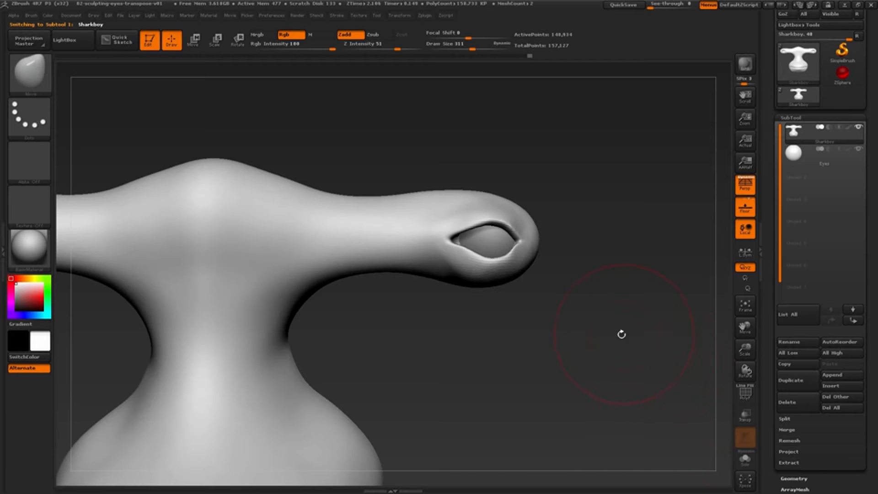
Pull the upper and lower eyelid edges around the eyeball with the Move brush at draw size 311.
{"action": "mouse_move", "coordinate": [619, 334]}
{"action": "left_mouse_down"}
{"action": "mouse_move", "coordinate": [594, 306]}
{"action": "mouse_move", "coordinate": [530, 338]}
{"action": "left_mouse_up"}
{"action": "right_click_drag", "start_coordinate": [530, 338], "coordinate": [435, 319]}
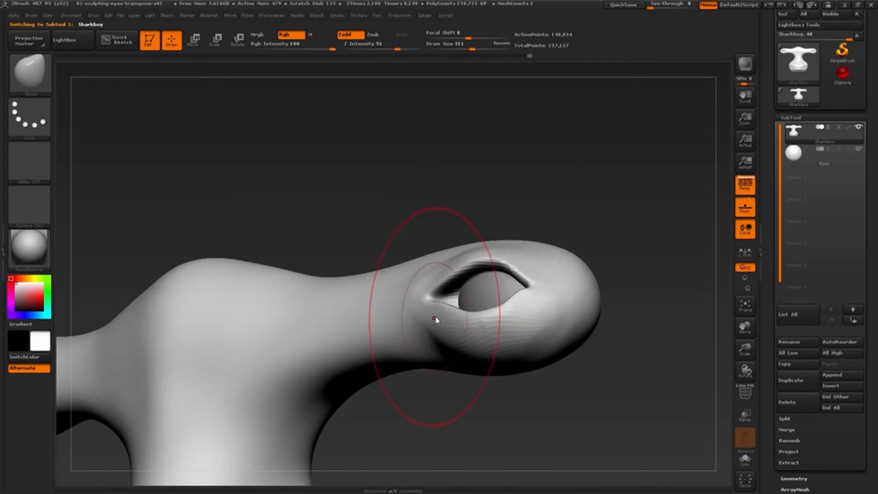
{"action": "key", "text": "bracketright"}
{"action": "key", "text": "bracketright"}
{"action": "key", "text": "bracketright"}
{"action": "key", "text": "bracketright"}
{"action": "mouse_move", "coordinate": [435, 319]}
{"action": "left_mouse_down"}
{"action": "mouse_move", "coordinate": [427, 316]}
{"action": "mouse_move", "coordinate": [443, 302]}
{"action": "left_mouse_up"}
{"action": "mouse_move", "coordinate": [443, 302]}
{"action": "right_mouse_down"}
{"action": "mouse_move", "coordinate": [480, 277]}
{"action": "mouse_move", "coordinate": [505, 274]}
{"action": "right_mouse_up"}
{"action": "left_click_drag", "start_coordinate": [505, 274], "coordinate": [514, 263]}
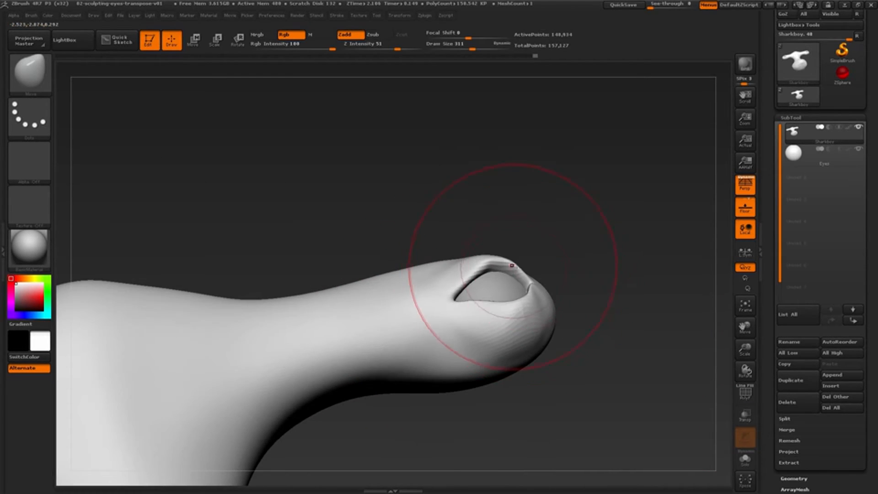
Adjust how the eyelid rim wraps around the eyeball, working from a steep side angle with the Move brush.
{"action": "mouse_move", "coordinate": [513, 263]}
{"action": "right_mouse_down"}
{"action": "mouse_move", "coordinate": [526, 293]}
{"action": "mouse_move", "coordinate": [504, 283]}
{"action": "right_mouse_up"}
{"action": "key", "text": "bracketleft"}
{"action": "key", "text": "bracketleft"}
{"action": "key", "text": "bracketleft"}
{"action": "key", "text": "bracketleft"}
{"action": "right_click_drag", "start_coordinate": [503, 283], "coordinate": [480, 246]}
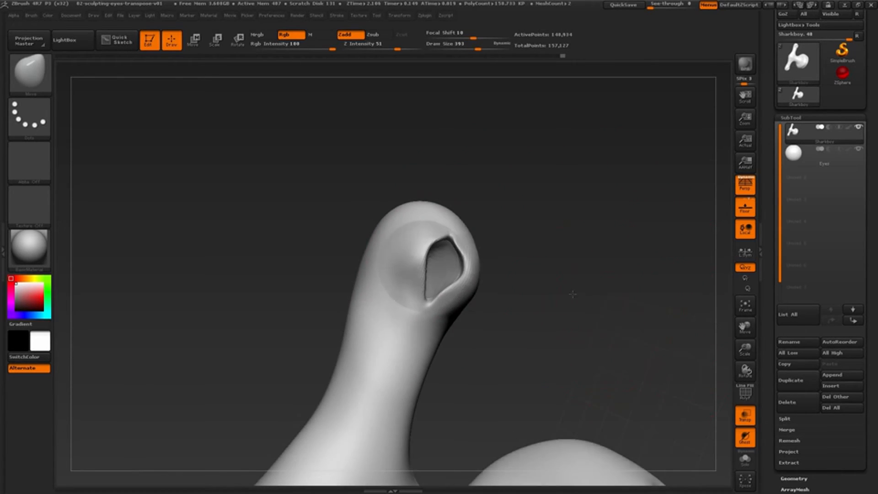
Reshape the lid area beside the eye opening with the Move brush at draw size 393 and focal shift 10.
{"action": "right_click_drag", "start_coordinate": [573, 294], "coordinate": [450, 269]}
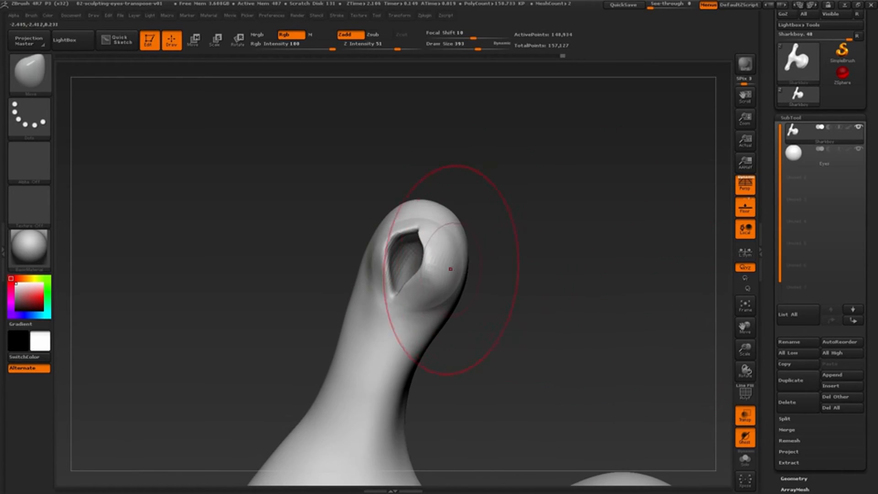
{"action": "left_click_drag", "start_coordinate": [468, 281], "coordinate": [479, 277]}
{"action": "mouse_move", "coordinate": [496, 269]}
{"action": "right_mouse_down"}
{"action": "mouse_move", "coordinate": [522, 273]}
{"action": "mouse_move", "coordinate": [508, 284]}
{"action": "right_mouse_up"}
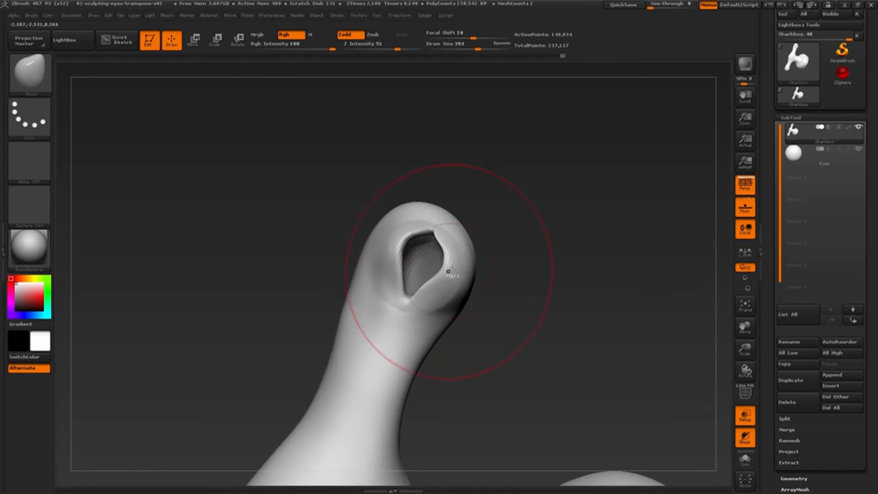
{"action": "right_click_drag", "start_coordinate": [451, 272], "coordinate": [439, 302], "text": "ctrl"}
Reduce the draw size to 154 and refine the rim of the eye opening up close.
{"action": "key", "text": "s"}
{"action": "left_click_drag", "start_coordinate": [428, 264], "coordinate": [409, 264]}
{"action": "right_click_drag", "start_coordinate": [480, 273], "coordinate": [432, 269]}
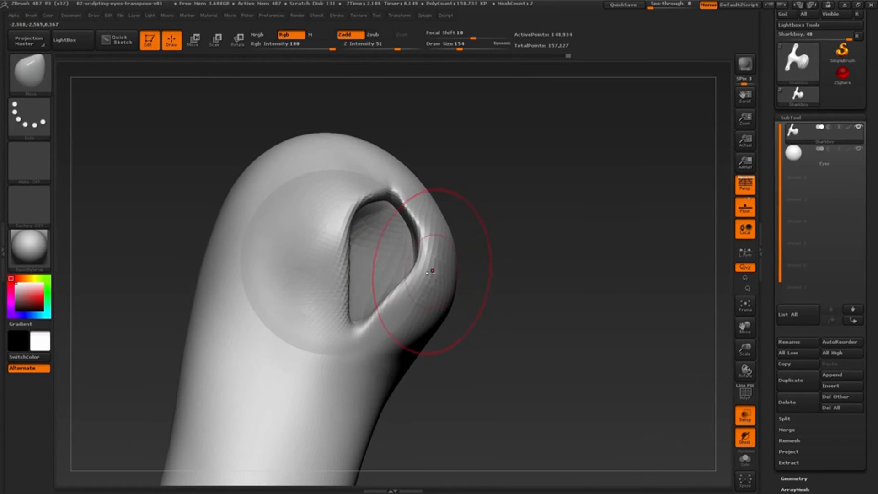
{"action": "left_click_drag", "start_coordinate": [431, 268], "coordinate": [420, 259]}
{"action": "right_click_drag", "start_coordinate": [419, 259], "coordinate": [439, 259]}
Set the draw size to 202 and reshape the rim of the eye opening from both sides with the Move brush.
{"action": "key", "text": "s"}
{"action": "left_click_drag", "start_coordinate": [427, 260], "coordinate": [425, 257]}
{"action": "right_click_drag", "start_coordinate": [426, 257], "coordinate": [475, 261]}
{"action": "right_click_drag", "start_coordinate": [402, 235], "coordinate": [403, 247]}
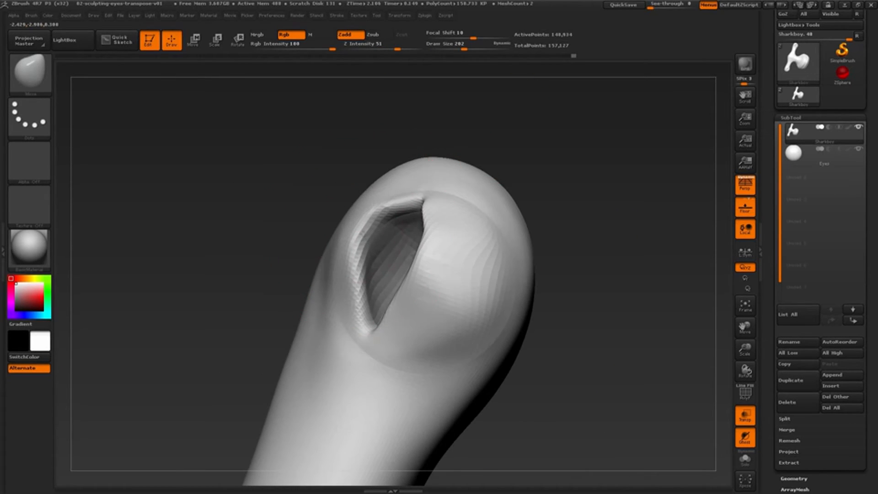
Turn off the transparent display, set the draw size to 212, and adjust the outer eyelid edge against the eyeball.
{"action": "left_click", "coordinate": [745, 416]}
{"action": "mouse_move", "coordinate": [698, 379]}
{"action": "right_mouse_down"}
{"action": "mouse_move", "coordinate": [639, 314]}
{"action": "mouse_move", "coordinate": [448, 308]}
{"action": "mouse_move", "coordinate": [503, 288]}
{"action": "mouse_move", "coordinate": [489, 222]}
{"action": "right_mouse_up"}
{"action": "key", "text": "s"}
{"action": "left_click_drag", "start_coordinate": [489, 223], "coordinate": [494, 222]}
{"action": "mouse_move", "coordinate": [486, 270]}
{"action": "right_mouse_down"}
{"action": "mouse_move", "coordinate": [492, 274]}
{"action": "mouse_move", "coordinate": [474, 203]}
{"action": "mouse_move", "coordinate": [426, 215]}
{"action": "mouse_move", "coordinate": [398, 205]}
{"action": "right_mouse_up"}
{"action": "left_click_drag", "start_coordinate": [466, 185], "coordinate": [468, 189]}
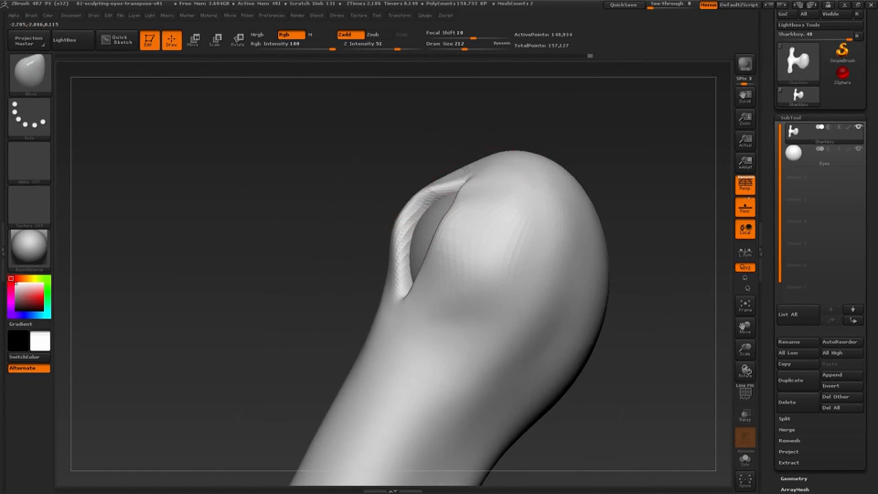
Move the protruding front edge of the eyelid and check the eye openings from the front.
{"action": "right_click_drag", "start_coordinate": [421, 219], "coordinate": [402, 224]}
{"action": "left_click_drag", "start_coordinate": [408, 214], "coordinate": [398, 216]}
{"action": "mouse_move", "coordinate": [398, 216]}
{"action": "right_mouse_down", "text": "ctrl"}
{"action": "mouse_move", "coordinate": [443, 219]}
{"action": "mouse_move", "coordinate": [525, 260]}
{"action": "mouse_move", "coordinate": [504, 257]}
{"action": "mouse_move", "coordinate": [533, 256]}
{"action": "mouse_move", "coordinate": [545, 201]}
{"action": "right_mouse_up", "text": "ctrl"}
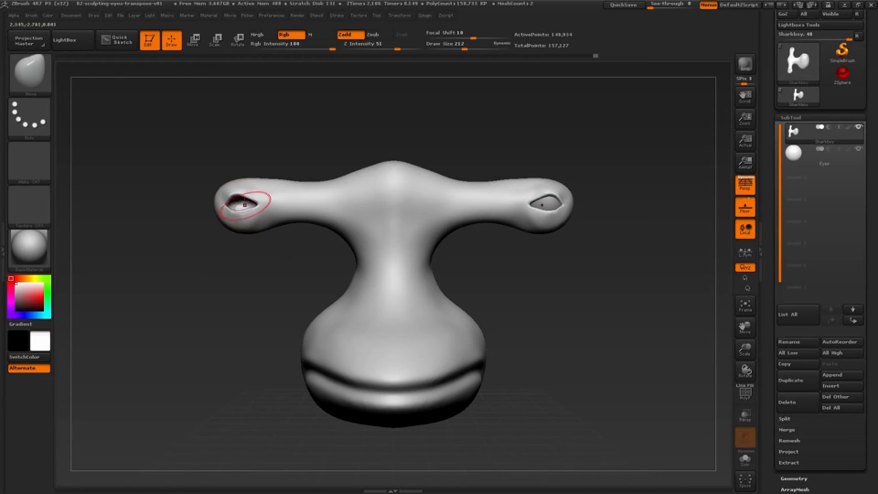
{"action": "left_click_drag", "start_coordinate": [571, 302], "coordinate": [585, 302], "text": "alt"}
{"action": "left_click_drag", "start_coordinate": [582, 302], "coordinate": [582, 301]}
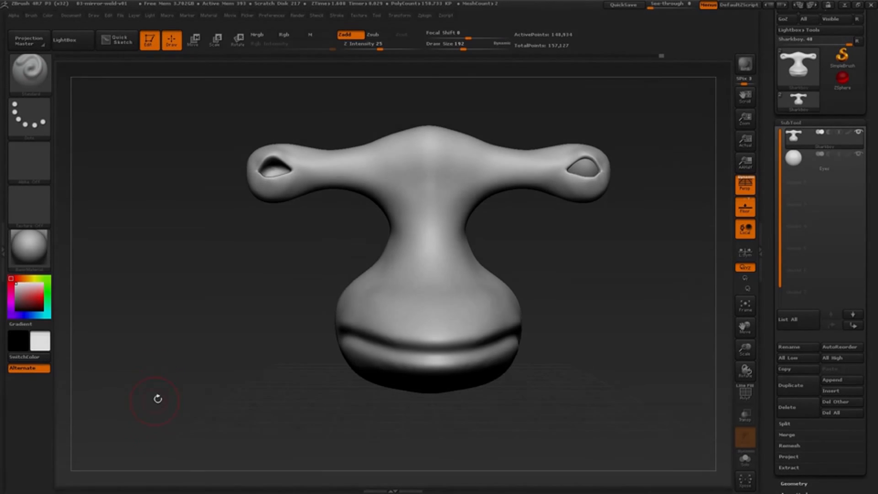
Make the Eyes subtool active and compare the filled eye socket with the empty one.
{"action": "left_click_drag", "start_coordinate": [601, 280], "coordinate": [567, 294], "text": "alt"}
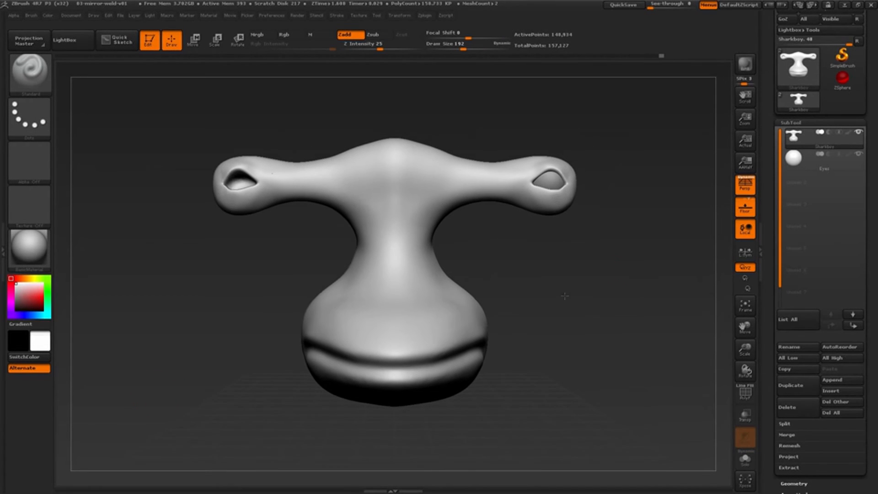
{"action": "left_click", "coordinate": [797, 161]}
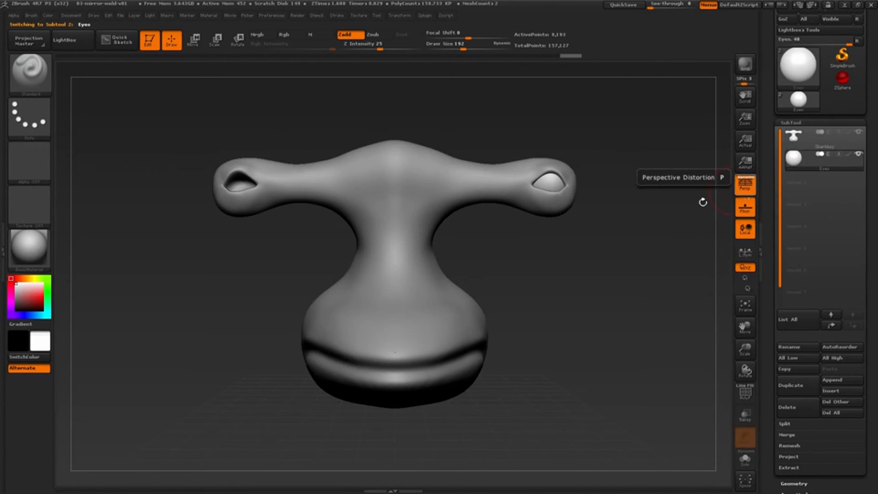
{"action": "mouse_move", "coordinate": [612, 275]}
{"action": "left_mouse_down"}
{"action": "mouse_move", "coordinate": [603, 287]}
{"action": "mouse_move", "coordinate": [554, 213]}
{"action": "left_mouse_up"}
{"action": "right_click_drag", "start_coordinate": [536, 194], "coordinate": [531, 194]}
{"action": "left_click_drag", "start_coordinate": [605, 204], "coordinate": [695, 158]}
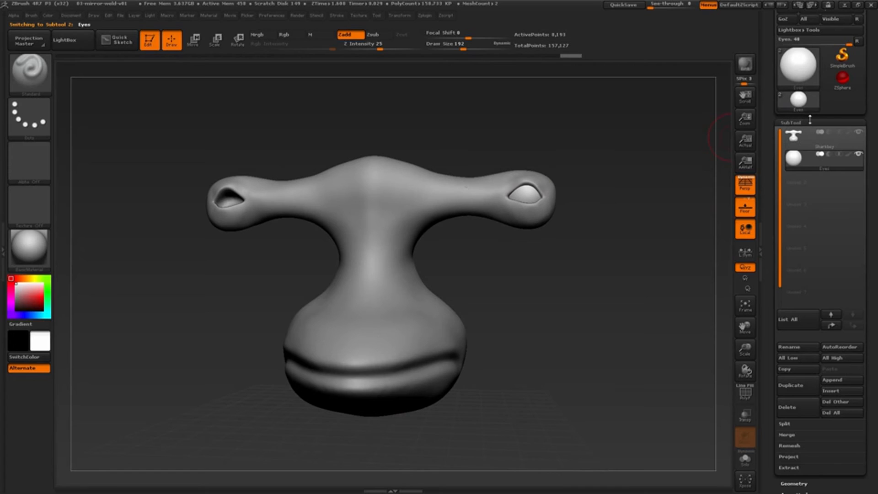
Apply Mirror And Weld from the Modify Topology geometry options to copy the eyeball into the opposite socket.
{"action": "left_click", "coordinate": [810, 121]}
{"action": "left_click", "coordinate": [801, 133]}
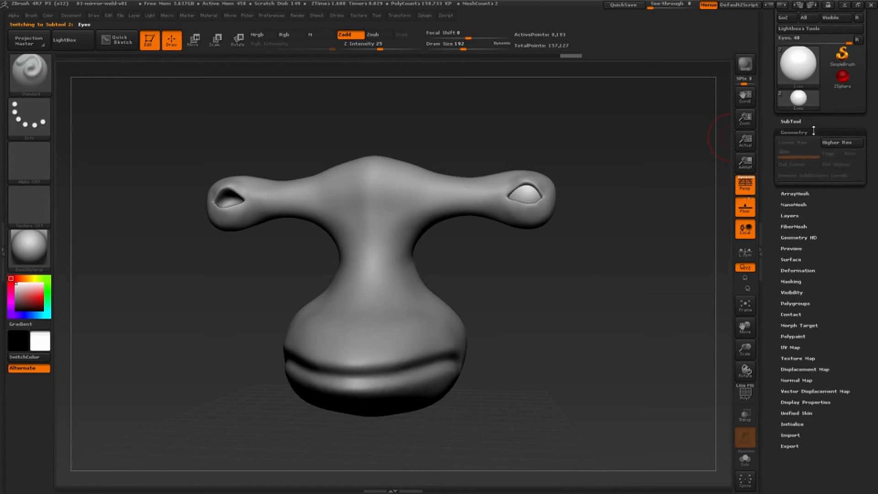
{"action": "left_click_drag", "start_coordinate": [871, 178], "coordinate": [876, 220]}
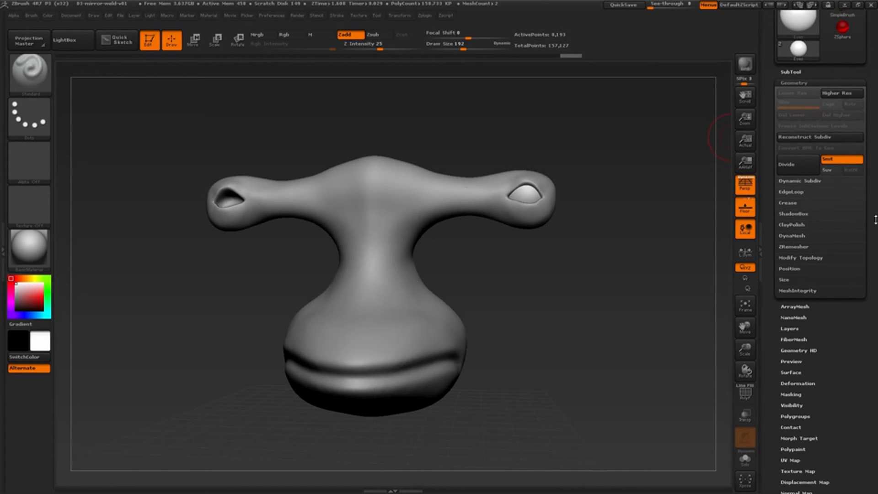
{"action": "left_click", "coordinate": [808, 258]}
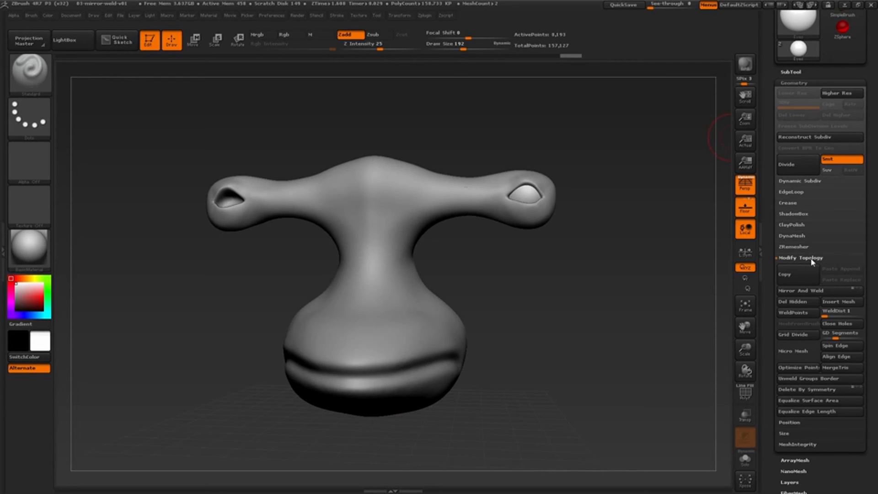
{"action": "left_click_drag", "start_coordinate": [875, 260], "coordinate": [866, 236]}
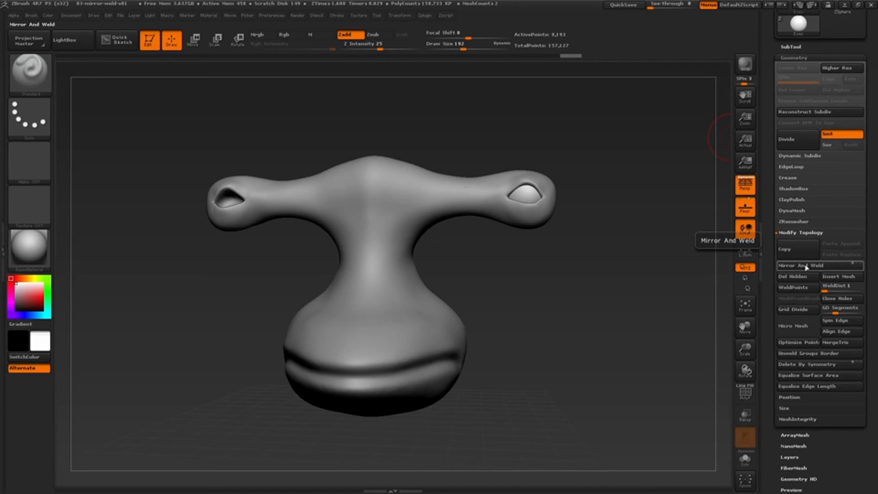
{"action": "left_click", "coordinate": [806, 266]}
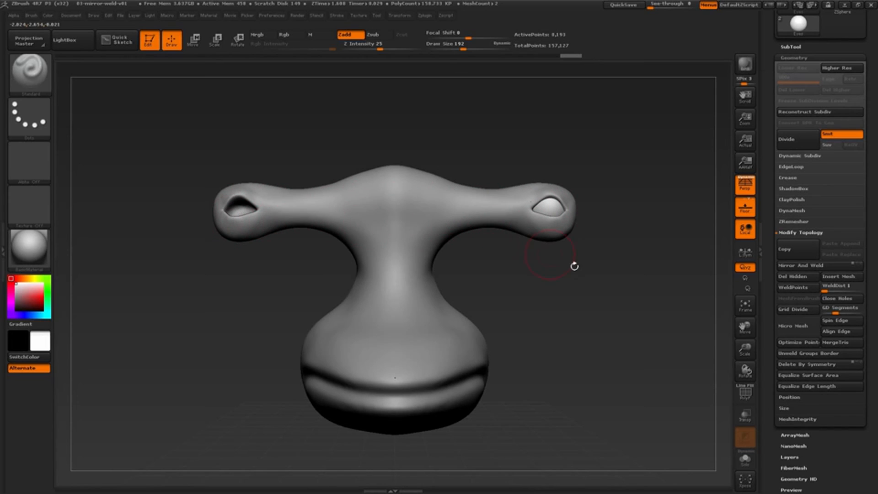
{"action": "left_click_drag", "start_coordinate": [575, 265], "coordinate": [582, 288]}
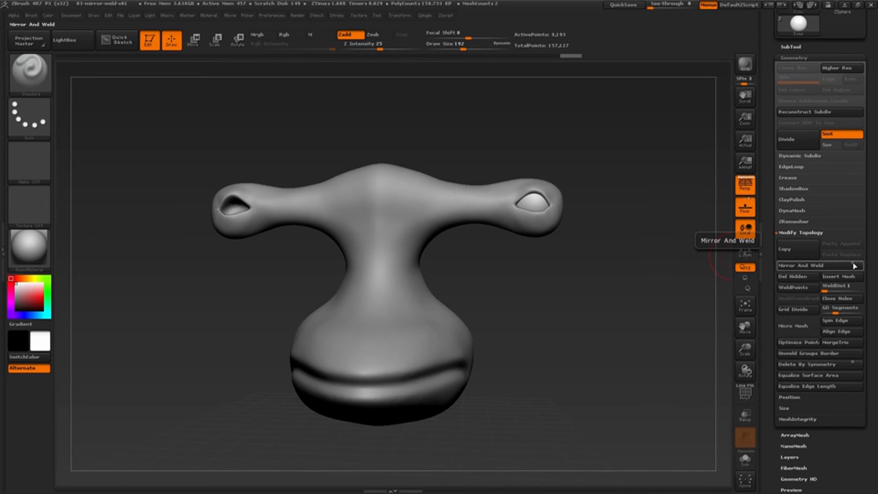
{"action": "left_click", "coordinate": [814, 269]}
{"action": "mouse_move", "coordinate": [628, 321]}
{"action": "left_mouse_down"}
{"action": "mouse_move", "coordinate": [609, 331]}
{"action": "mouse_move", "coordinate": [659, 323]}
{"action": "mouse_move", "coordinate": [633, 327]}
{"action": "mouse_move", "coordinate": [643, 338]}
{"action": "mouse_move", "coordinate": [633, 333]}
{"action": "left_mouse_up"}
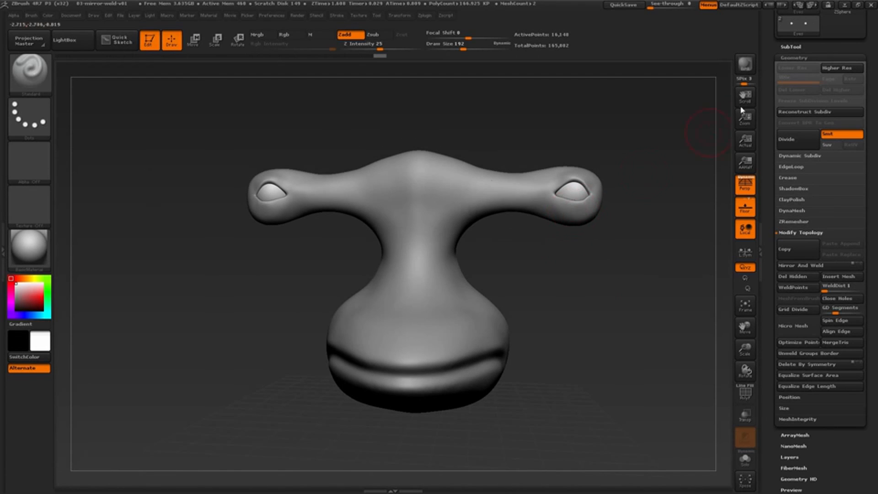
Make the Sharkboy body the active subtool and adjust the draw size for close work around the eye.
{"action": "left_click", "coordinate": [801, 47]}
{"action": "left_click", "coordinate": [794, 66]}
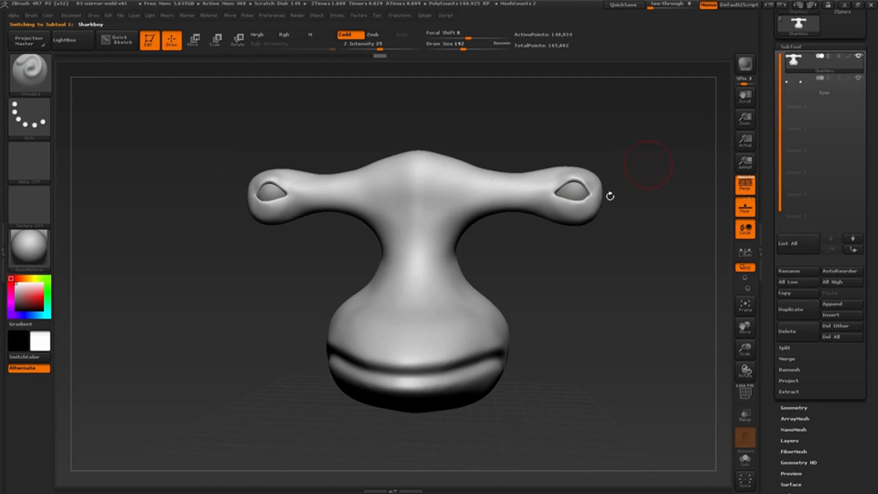
{"action": "left_click_drag", "start_coordinate": [610, 194], "coordinate": [633, 235]}
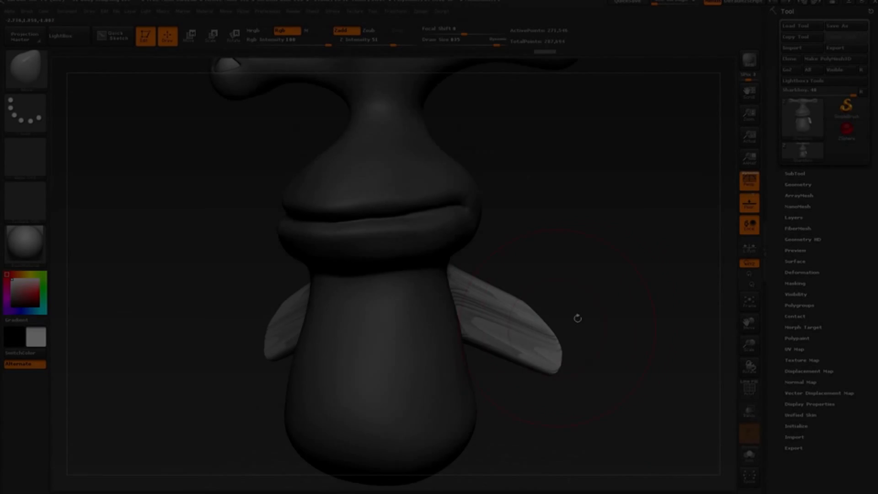
{"action": "mouse_move", "coordinate": [576, 318]}
{"action": "right_mouse_down"}
{"action": "mouse_move", "coordinate": [521, 314]}
{"action": "mouse_move", "coordinate": [555, 278]}
{"action": "mouse_move", "coordinate": [536, 276]}
{"action": "right_mouse_up"}
{"action": "key", "text": "s"}
{"action": "mouse_move", "coordinate": [513, 282]}
{"action": "left_mouse_down"}
{"action": "mouse_move", "coordinate": [554, 279]}
{"action": "mouse_move", "coordinate": [565, 262]}
{"action": "mouse_move", "coordinate": [556, 270]}
{"action": "left_mouse_up"}
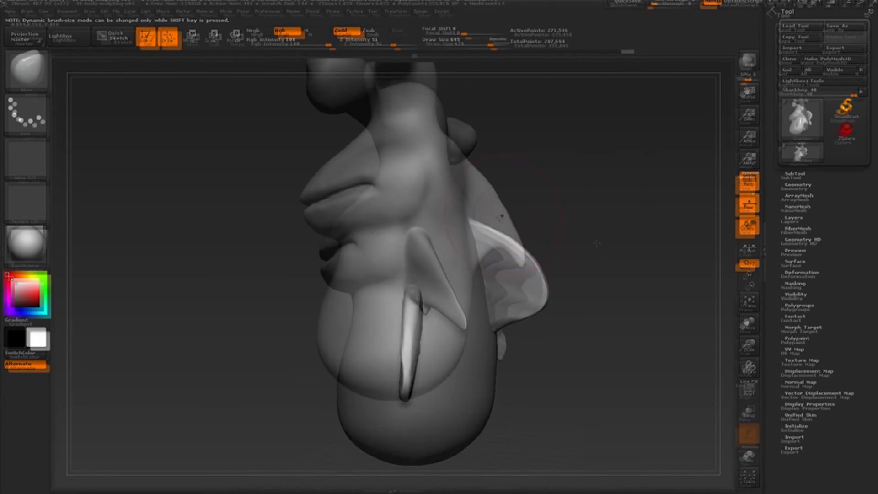
{"action": "right_click_drag", "start_coordinate": [526, 229], "coordinate": [426, 137]}
Smooth the body around the dorsal fin on the creature's back at draw size 1000.
{"action": "right_click_drag", "start_coordinate": [576, 206], "coordinate": [508, 196]}
{"action": "left_click_drag", "start_coordinate": [508, 196], "coordinate": [511, 194], "text": "shift"}
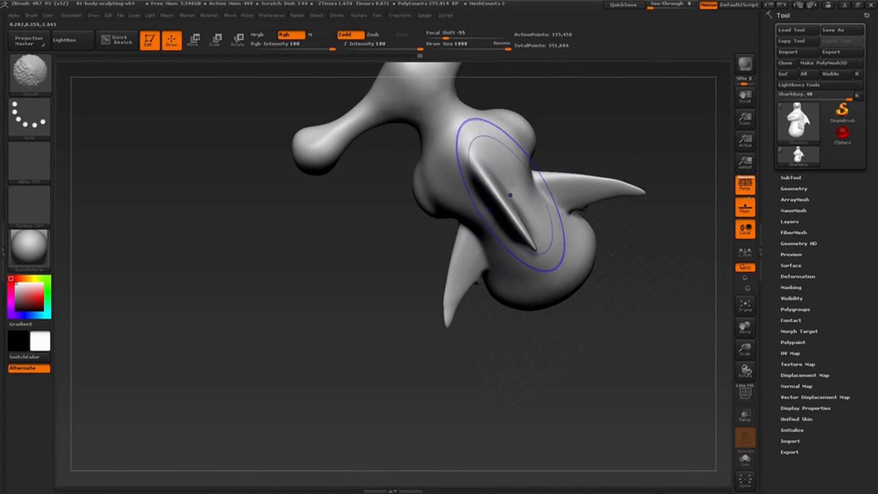
{"action": "mouse_move", "coordinate": [511, 194]}
{"action": "right_mouse_down"}
{"action": "mouse_move", "coordinate": [545, 215]}
{"action": "mouse_move", "coordinate": [576, 165]}
{"action": "right_mouse_up"}
Reduce the Move brush's draw size and reshape the pointed arm fin on the creature's side.
{"action": "key", "text": "s"}
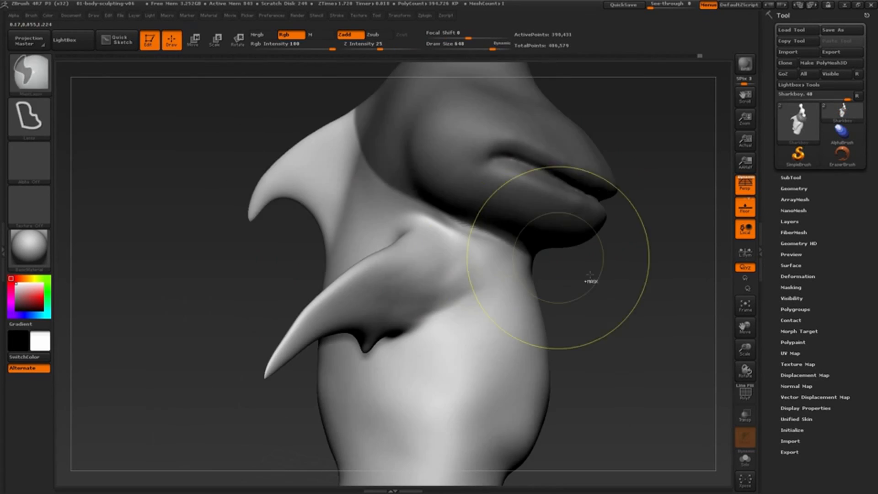
{"action": "mouse_move", "coordinate": [529, 255]}
{"action": "right_mouse_down"}
{"action": "mouse_move", "coordinate": [441, 226]}
{"action": "mouse_move", "coordinate": [393, 292]}
{"action": "mouse_move", "coordinate": [348, 311]}
{"action": "right_mouse_up"}
{"action": "key", "text": "s"}
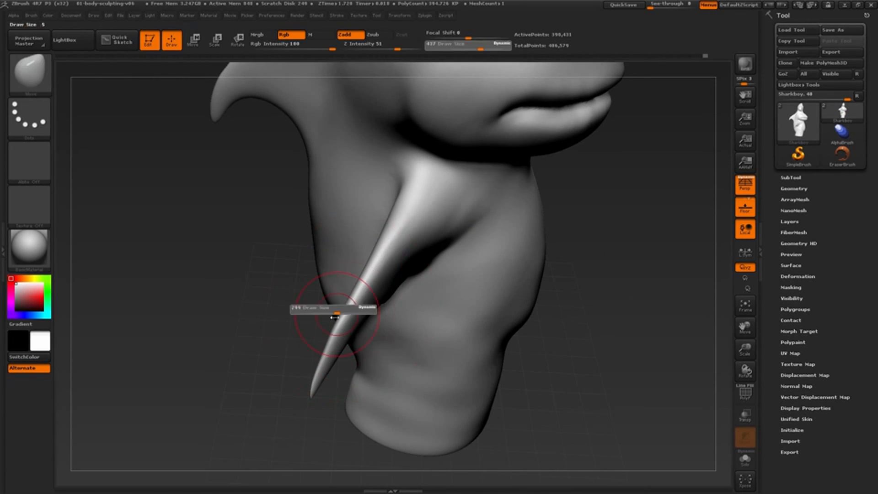
{"action": "left_click", "coordinate": [333, 315]}
{"action": "left_click_drag", "start_coordinate": [343, 302], "coordinate": [375, 247], "text": "shift"}
{"action": "mouse_move", "coordinate": [375, 247]}
{"action": "right_mouse_down"}
{"action": "mouse_move", "coordinate": [316, 320]}
{"action": "mouse_move", "coordinate": [389, 246]}
{"action": "right_mouse_up"}
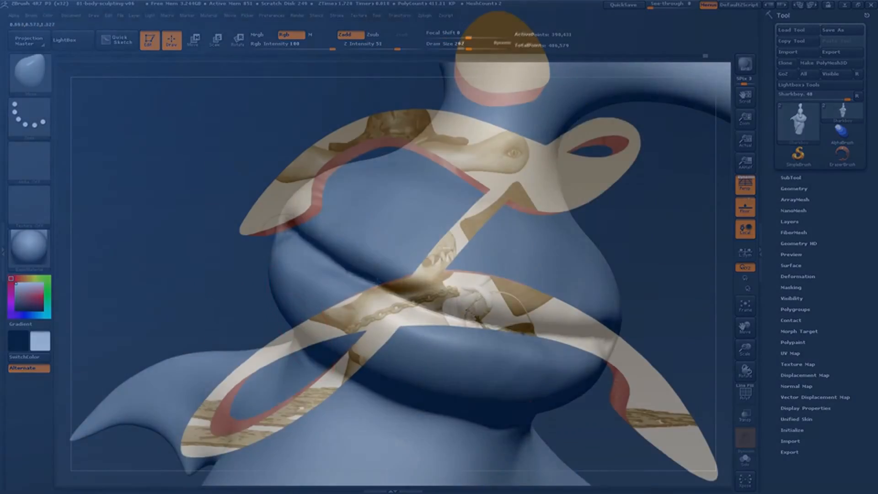